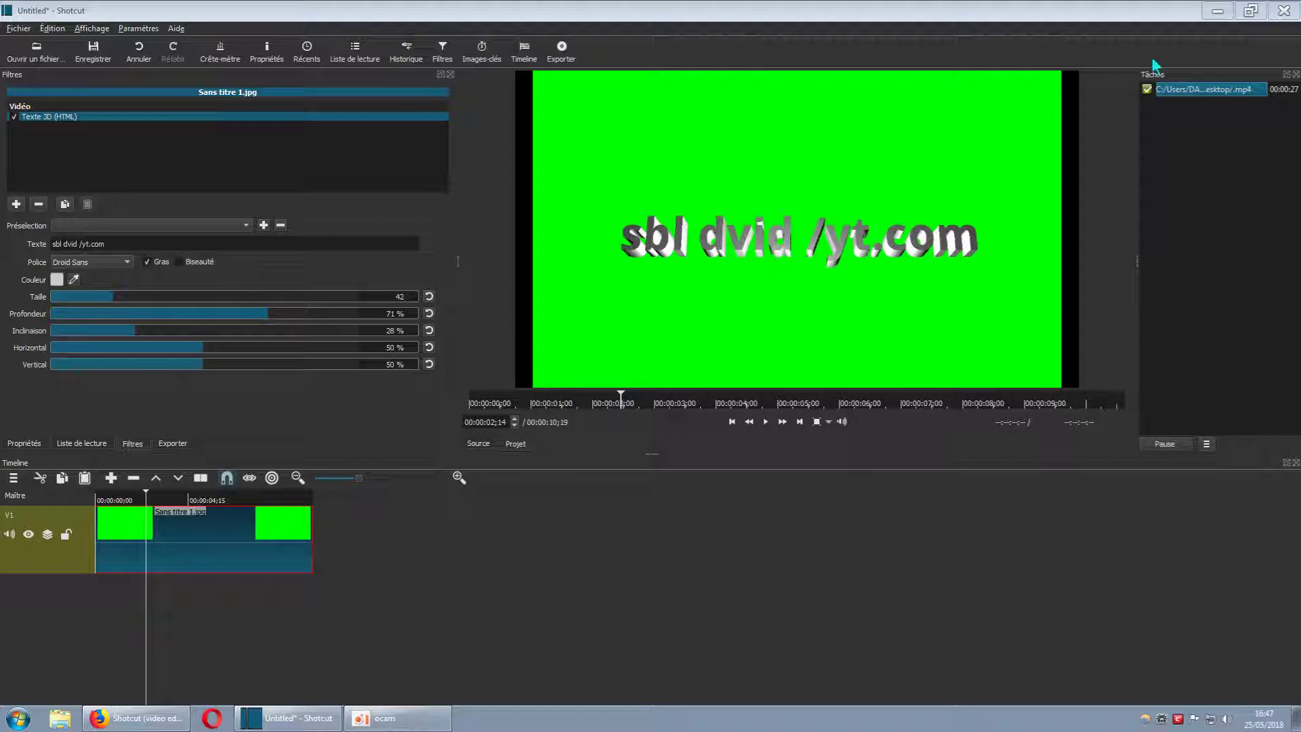
# - Switch to PhotoFiltre and create a new 1280 x 768 pixel image with a bright green background
pyautogui.click(1218, 11)
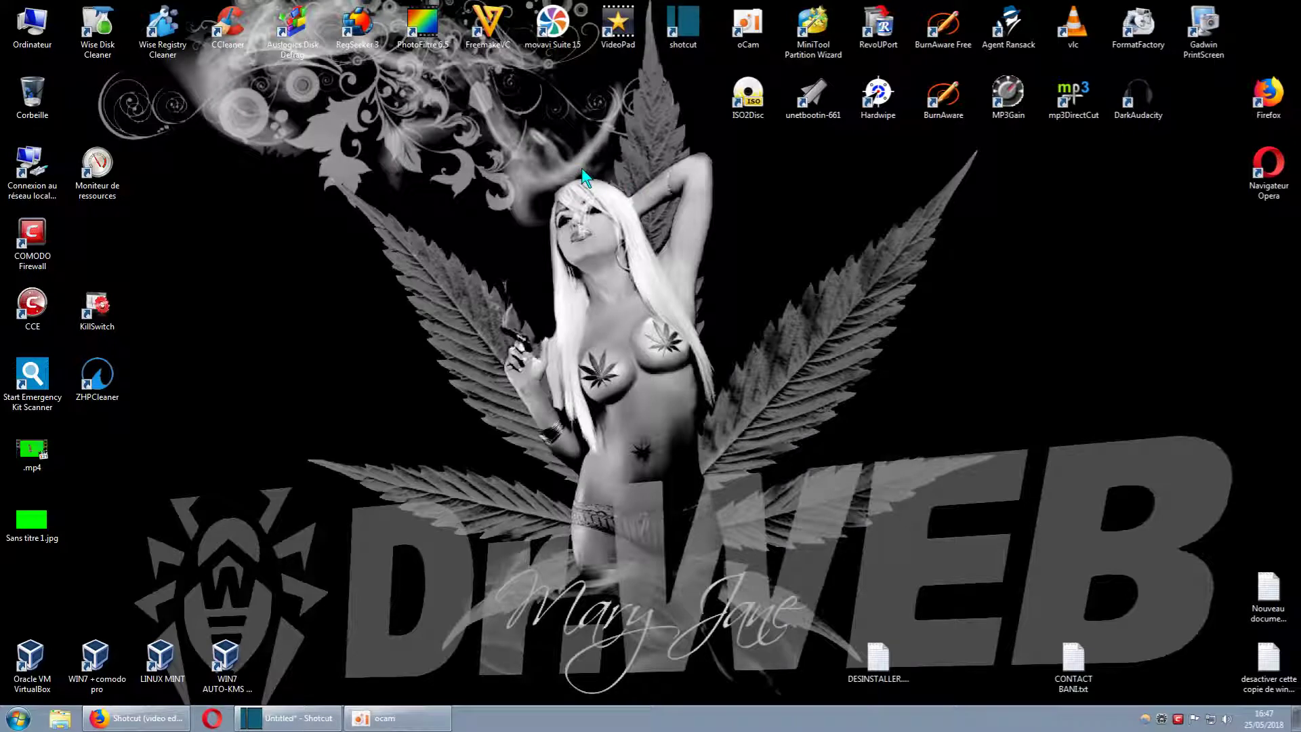
pyautogui.doubleClick(417, 35)
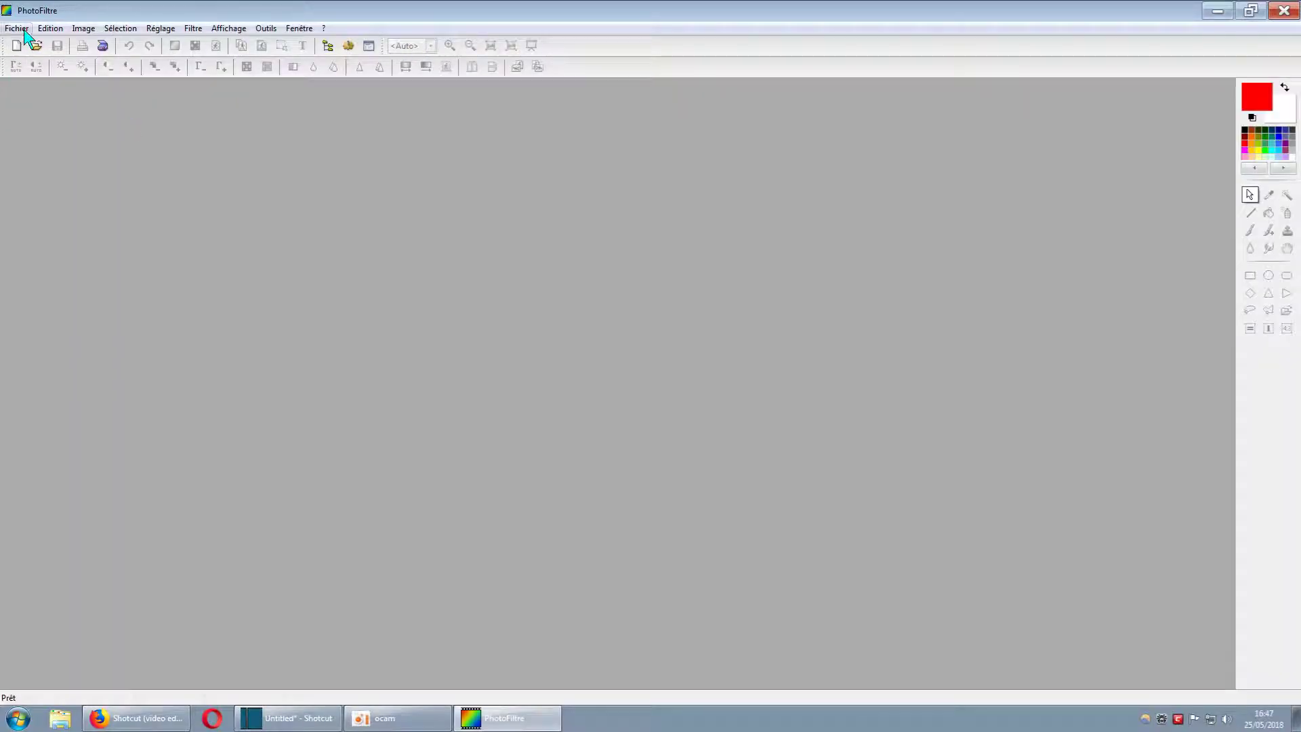
pyautogui.click(24, 31)
pyautogui.click(41, 42)
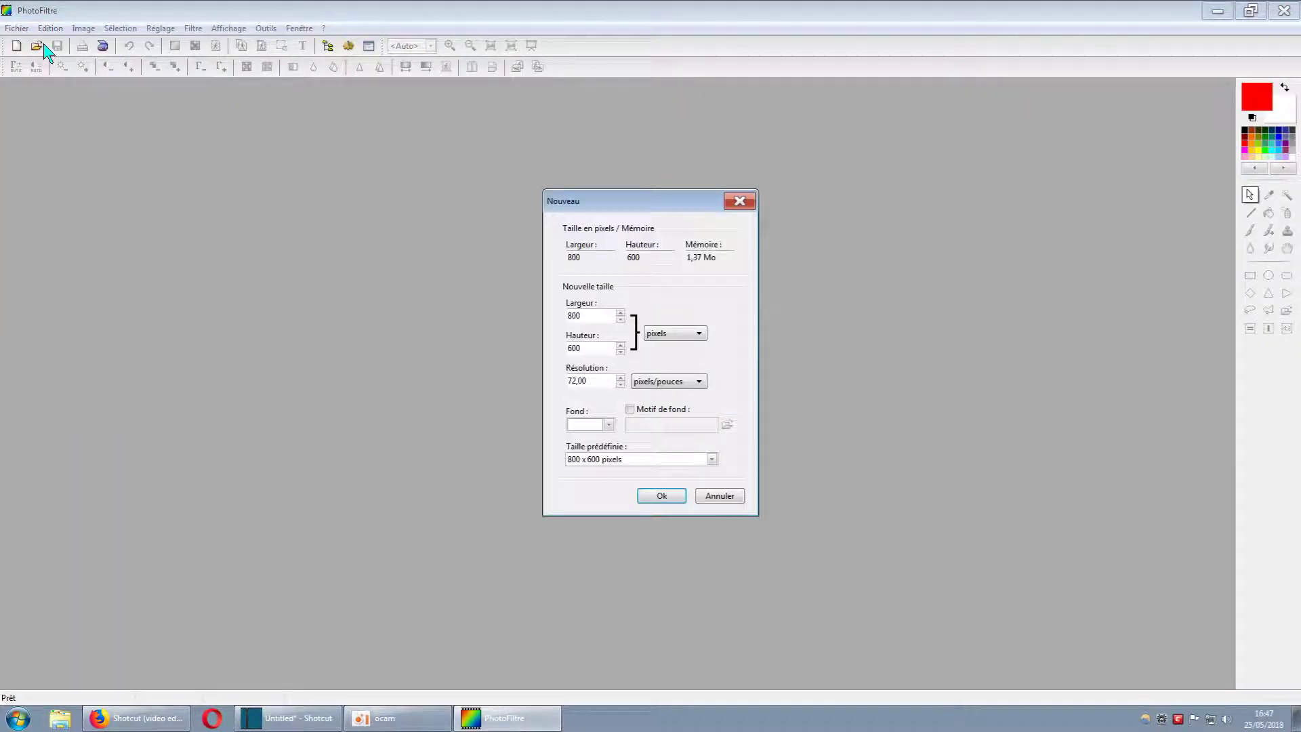
pyautogui.click(607, 425)
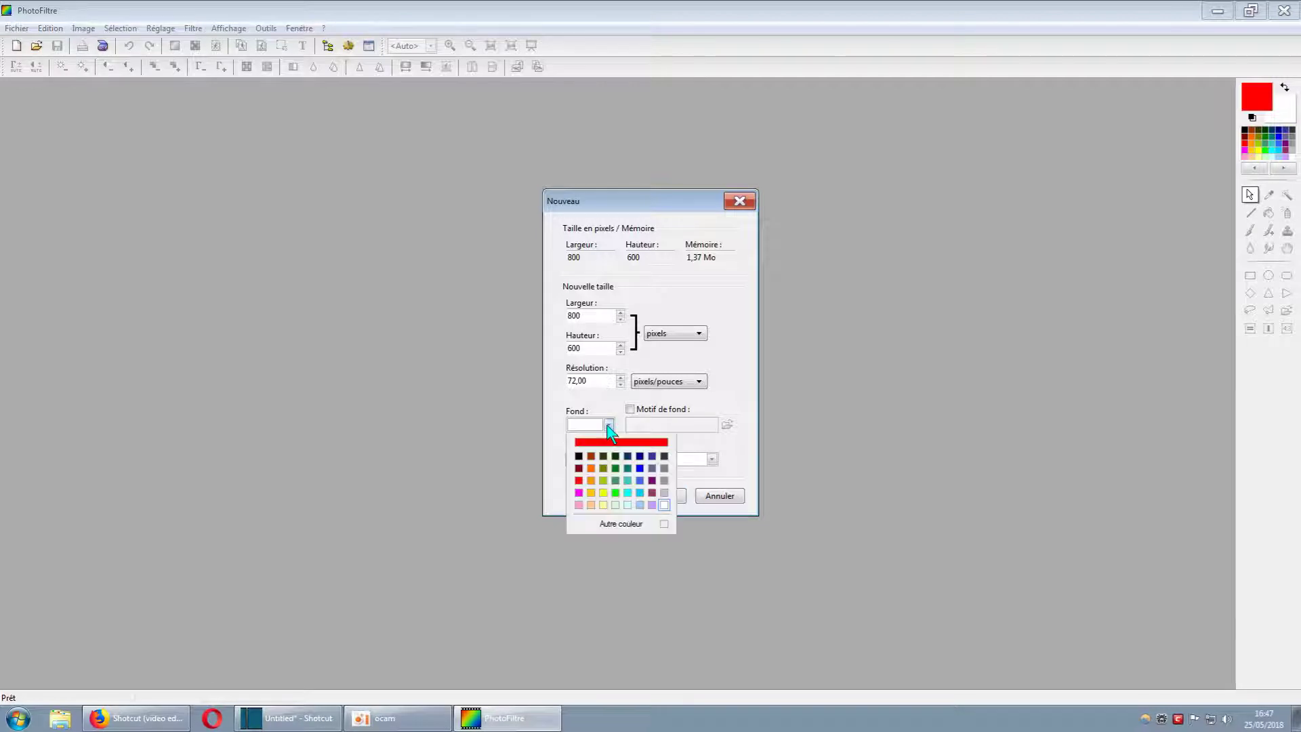
pyautogui.click(615, 493)
pyautogui.moveTo(584, 316); pyautogui.dragTo(557, 318)
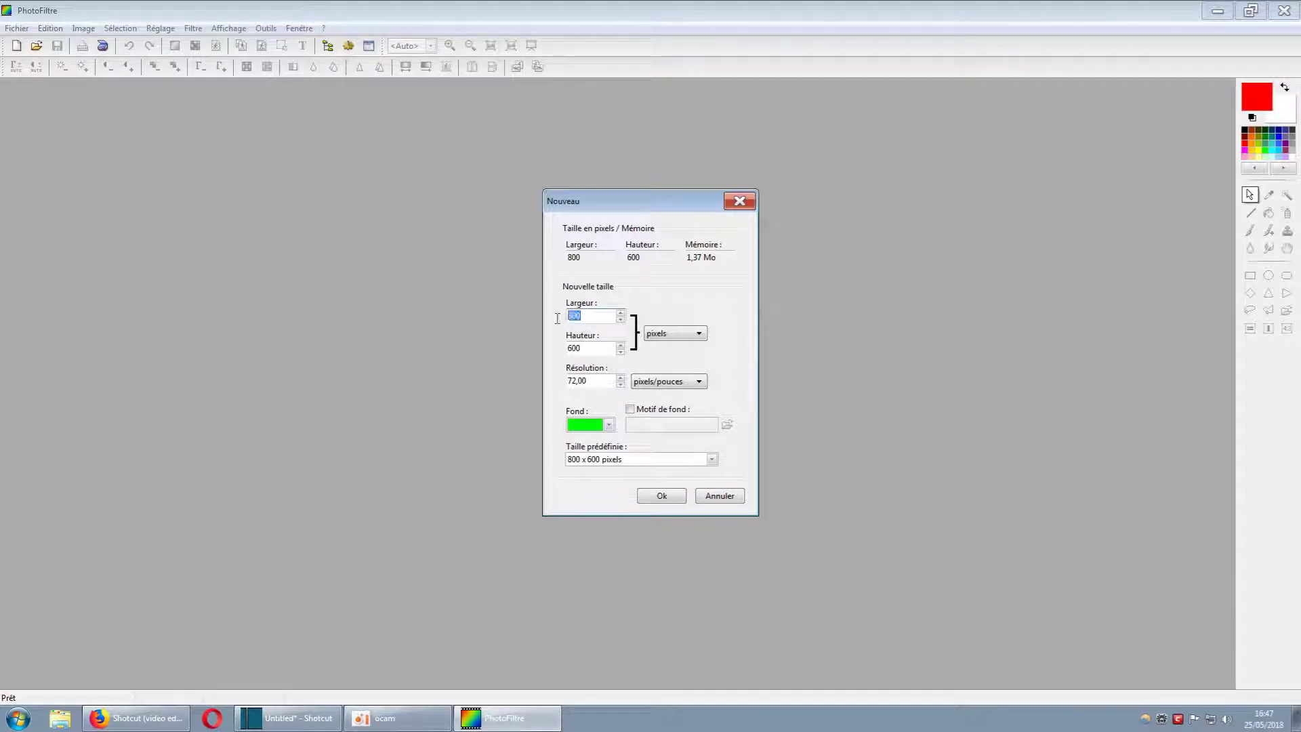
pyautogui.write('1280')
pyautogui.moveTo(600, 350); pyautogui.dragTo(565, 351)
pyautogui.write('768')
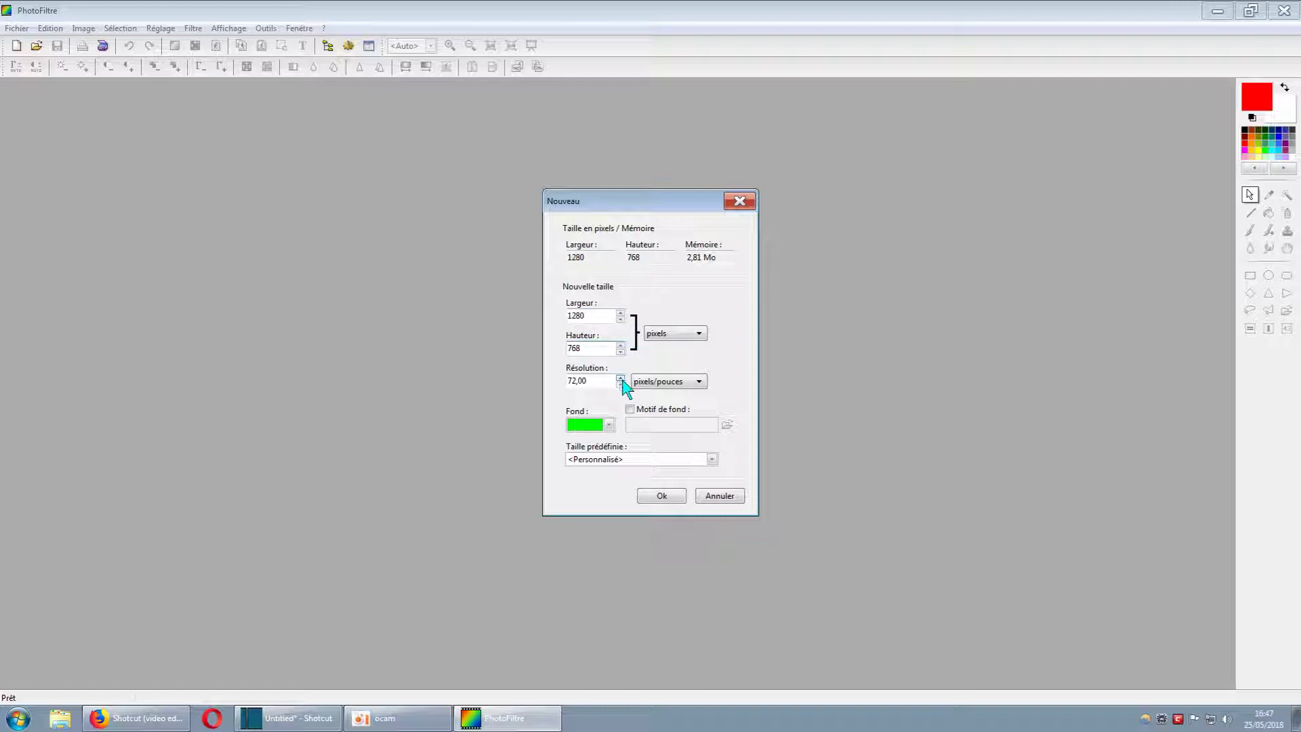
pyautogui.click(661, 495)
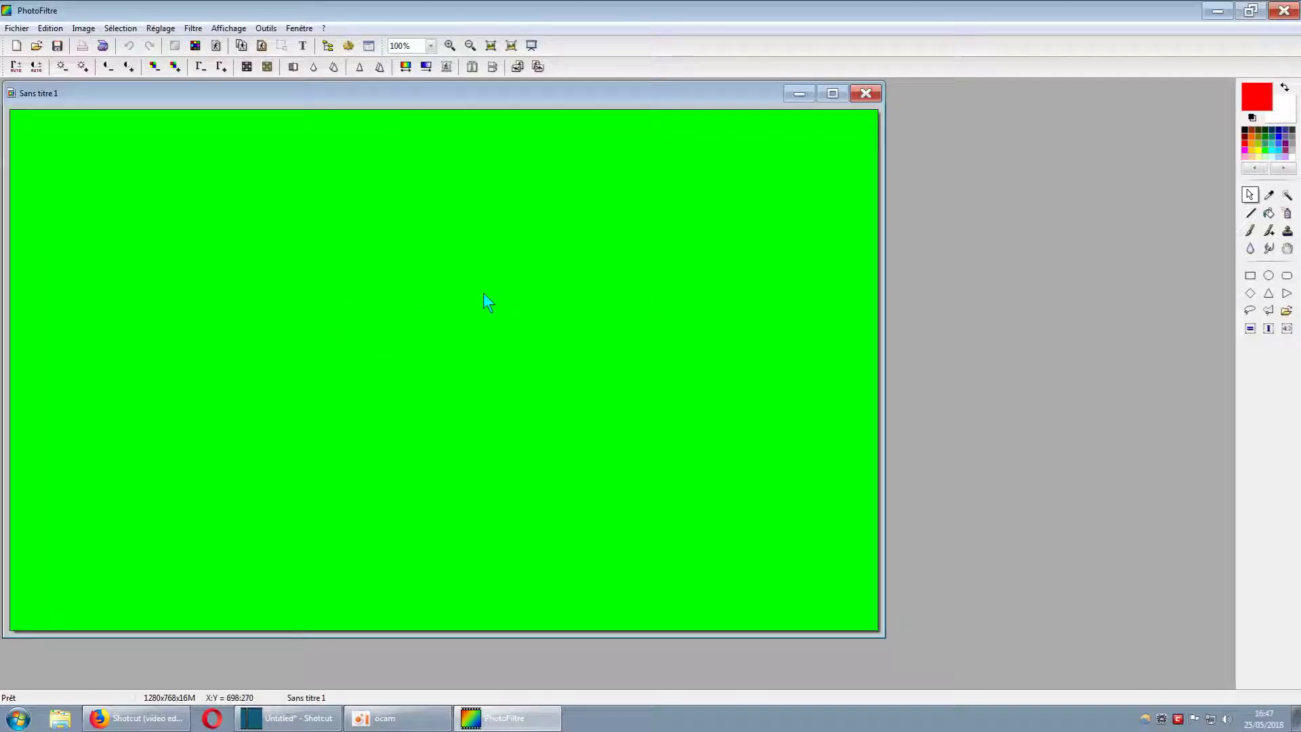
pyautogui.click(303, 47)
pyautogui.click(483, 385)
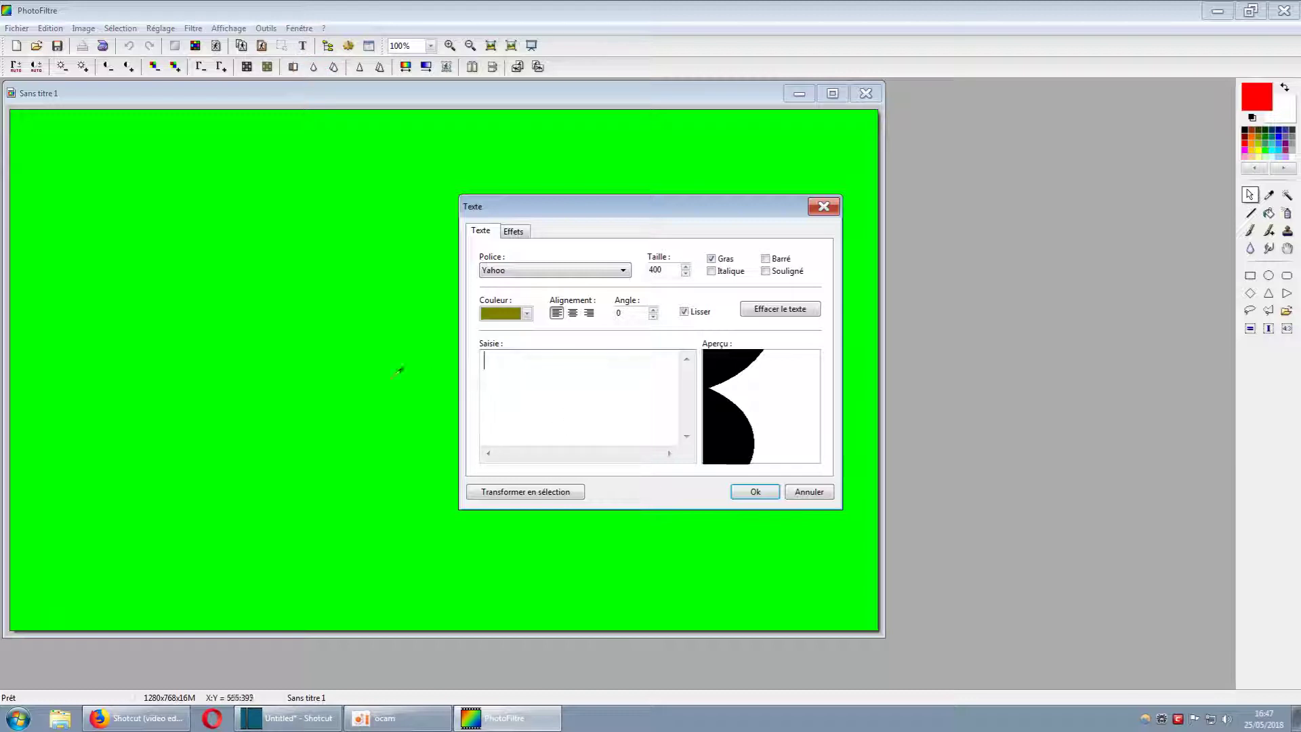
pyautogui.click(823, 207)
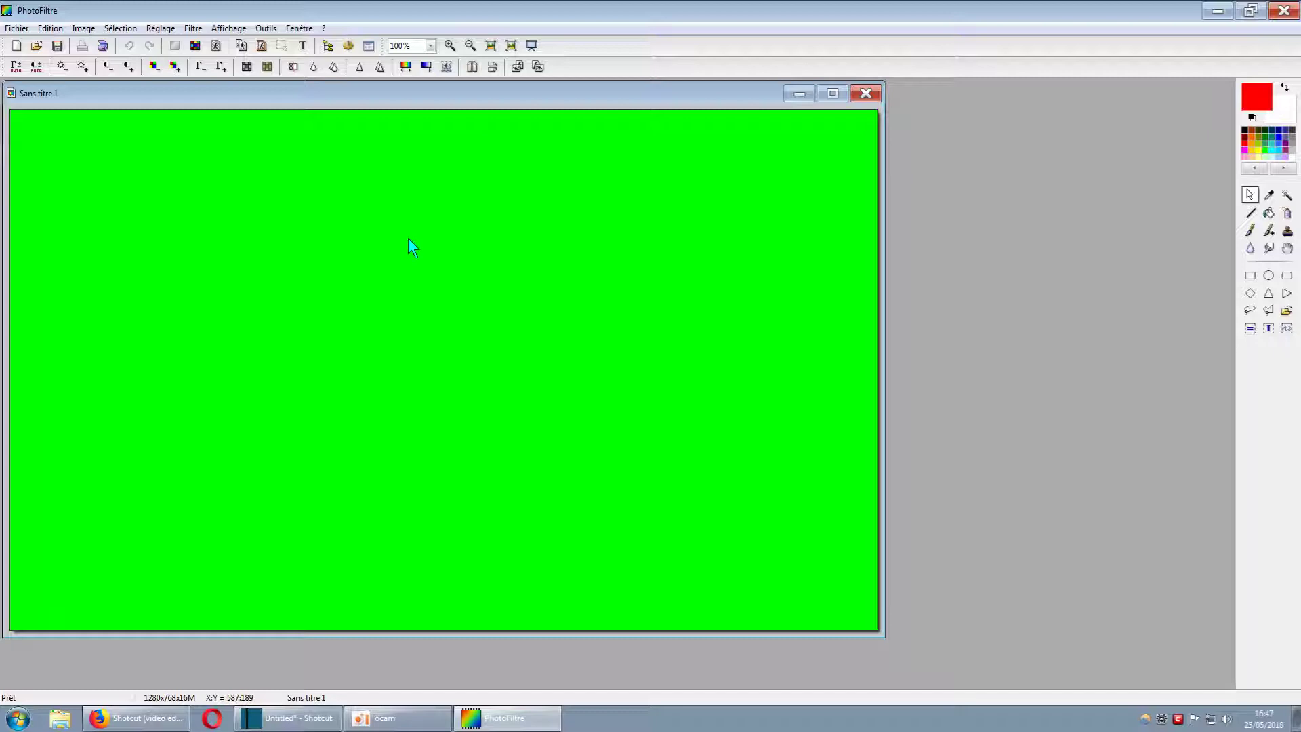
# - Discard the new green image without saving it and close PhotoFiltre
pyautogui.click(59, 46)
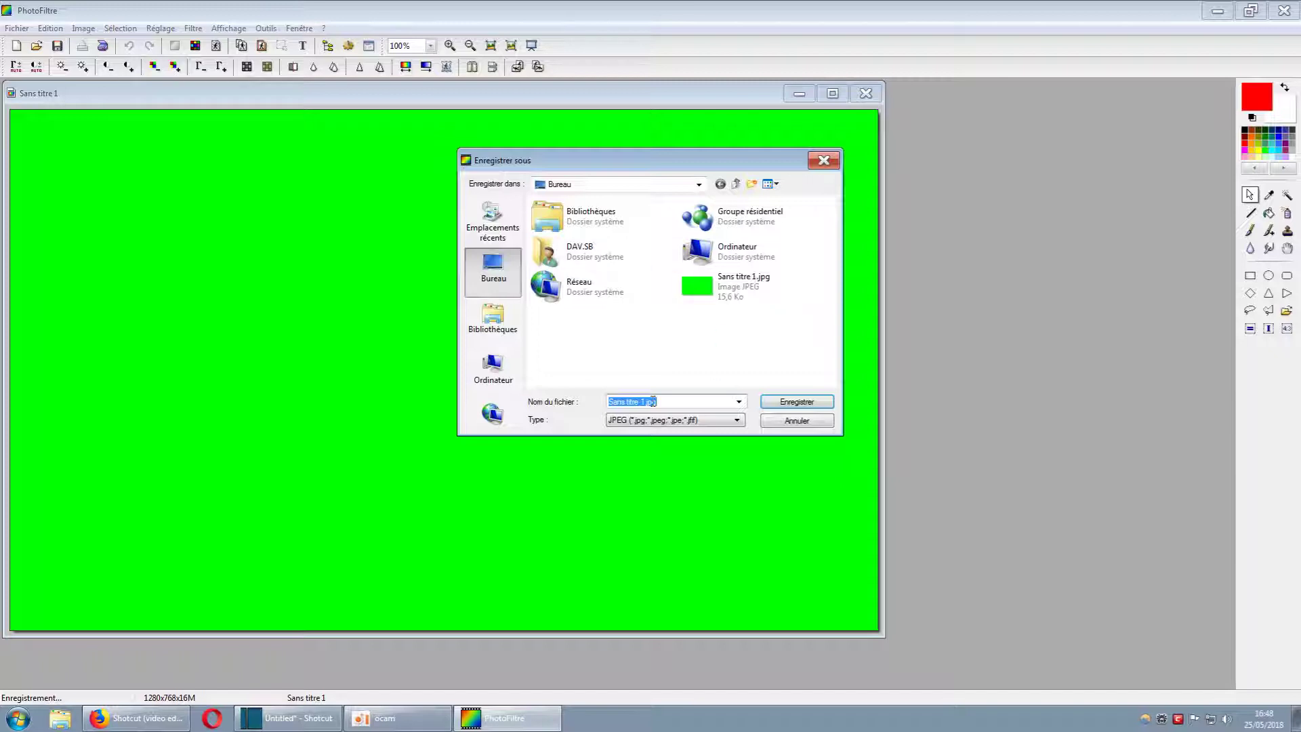
pyautogui.click(825, 160)
pyautogui.click(866, 93)
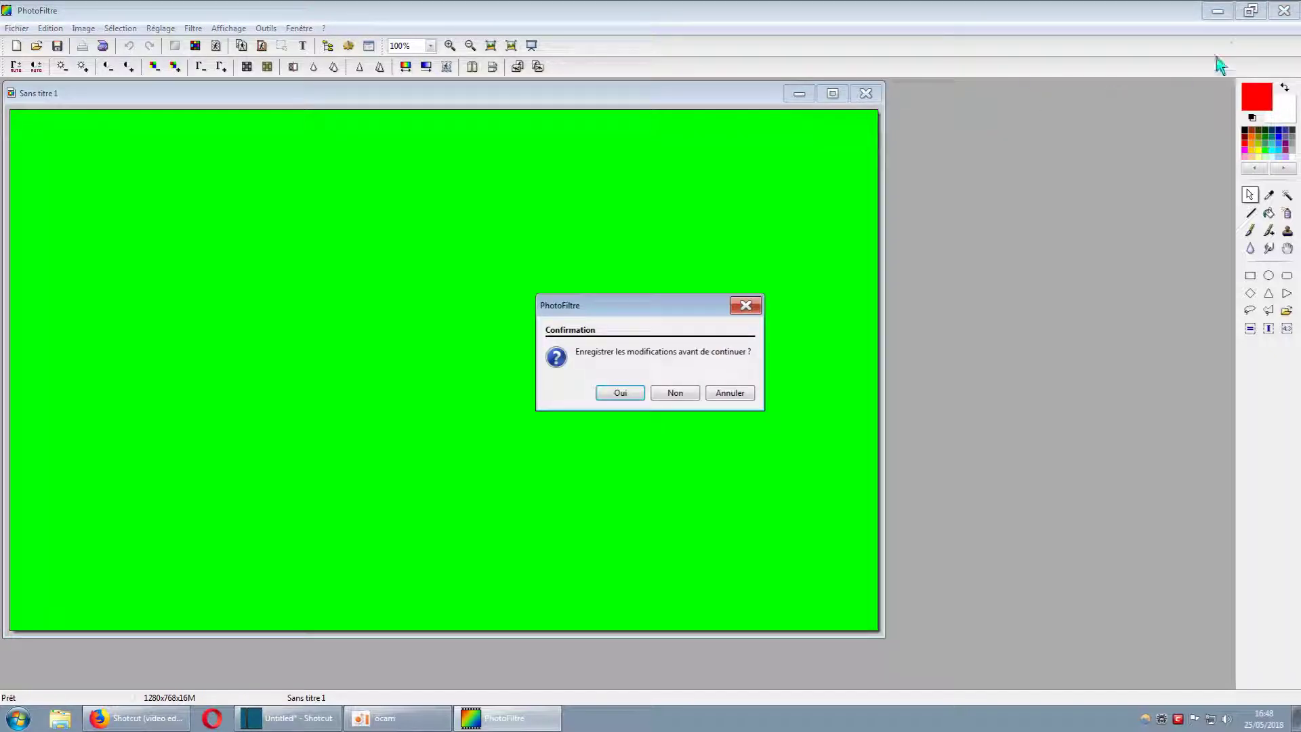
pyautogui.click(675, 392)
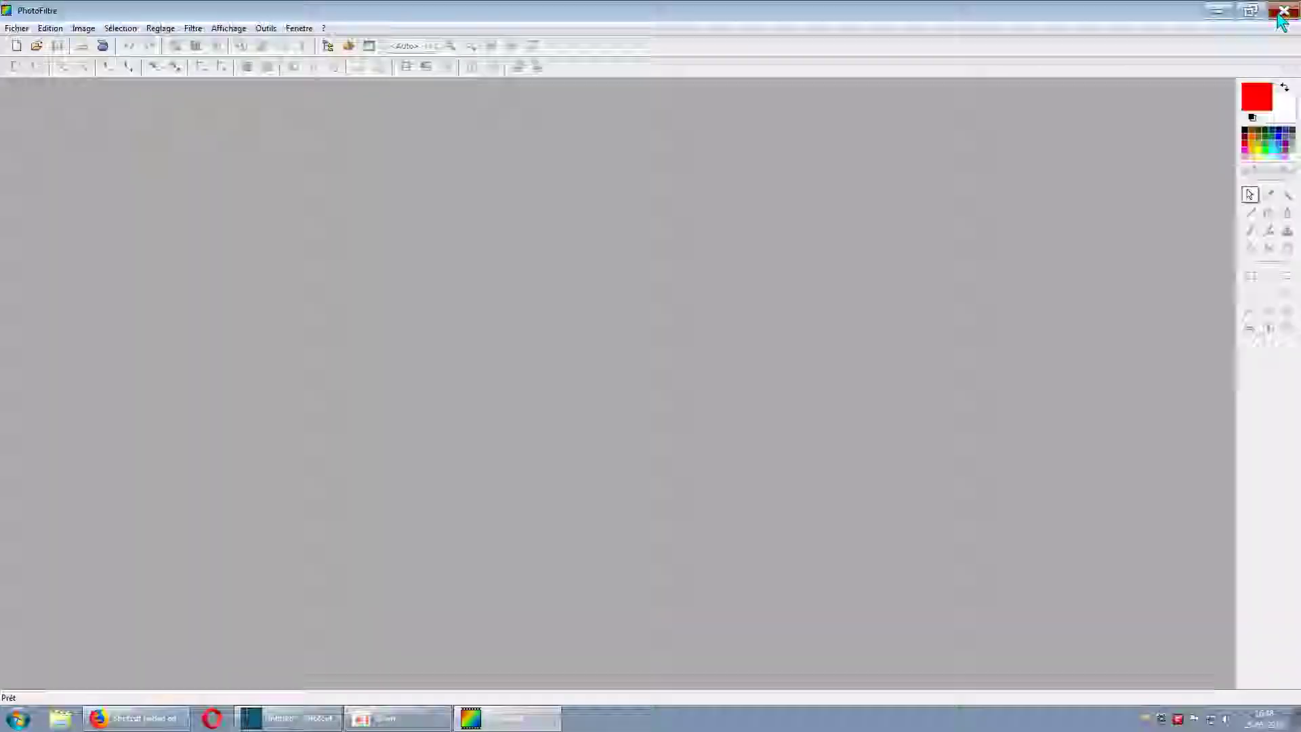
pyautogui.click(1284, 10)
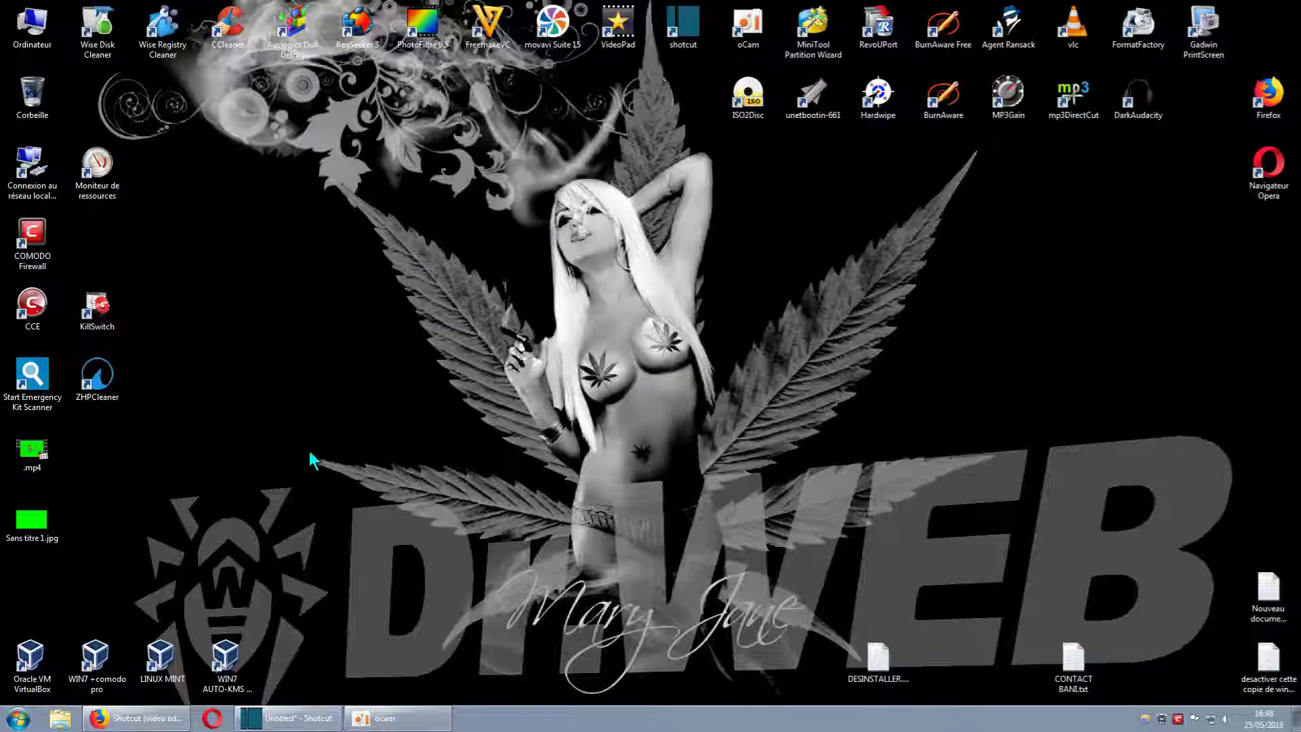
# - View the Sans titre 1.jpg image from the desktop and close the viewer
pyautogui.doubleClick(35, 519)
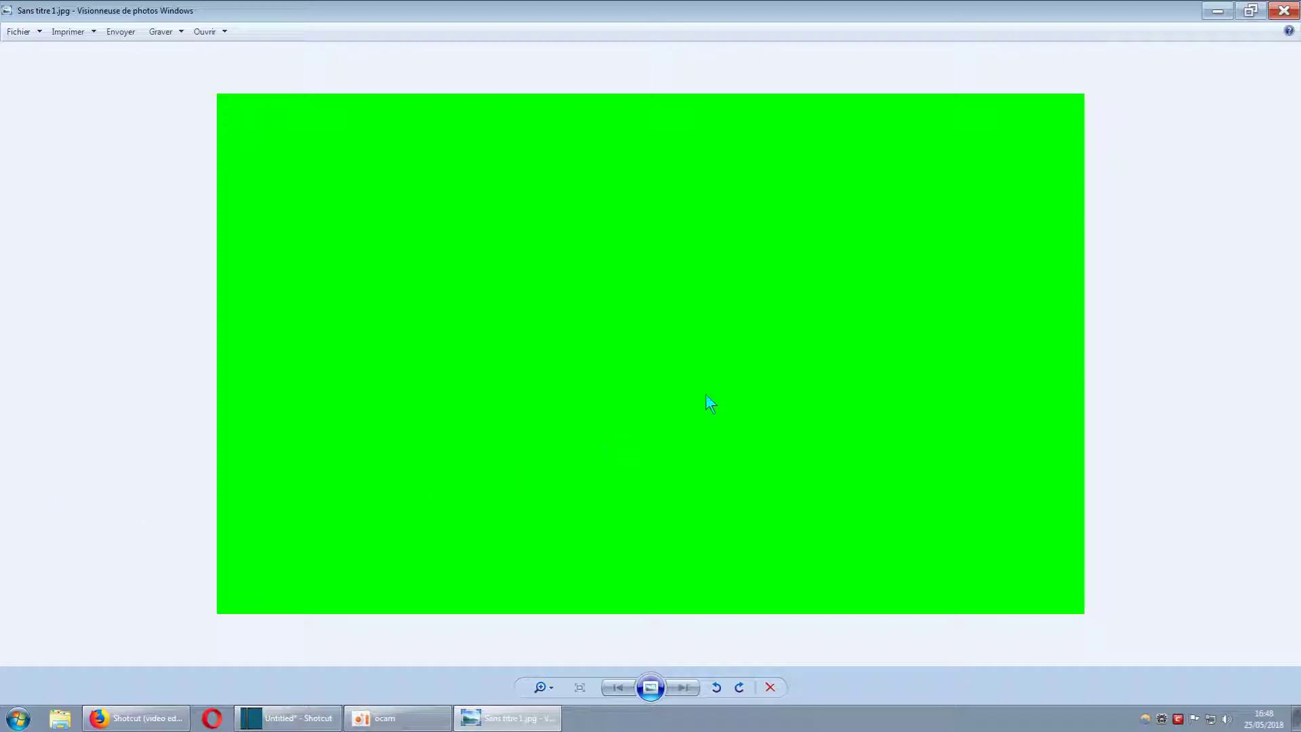
pyautogui.click(1284, 10)
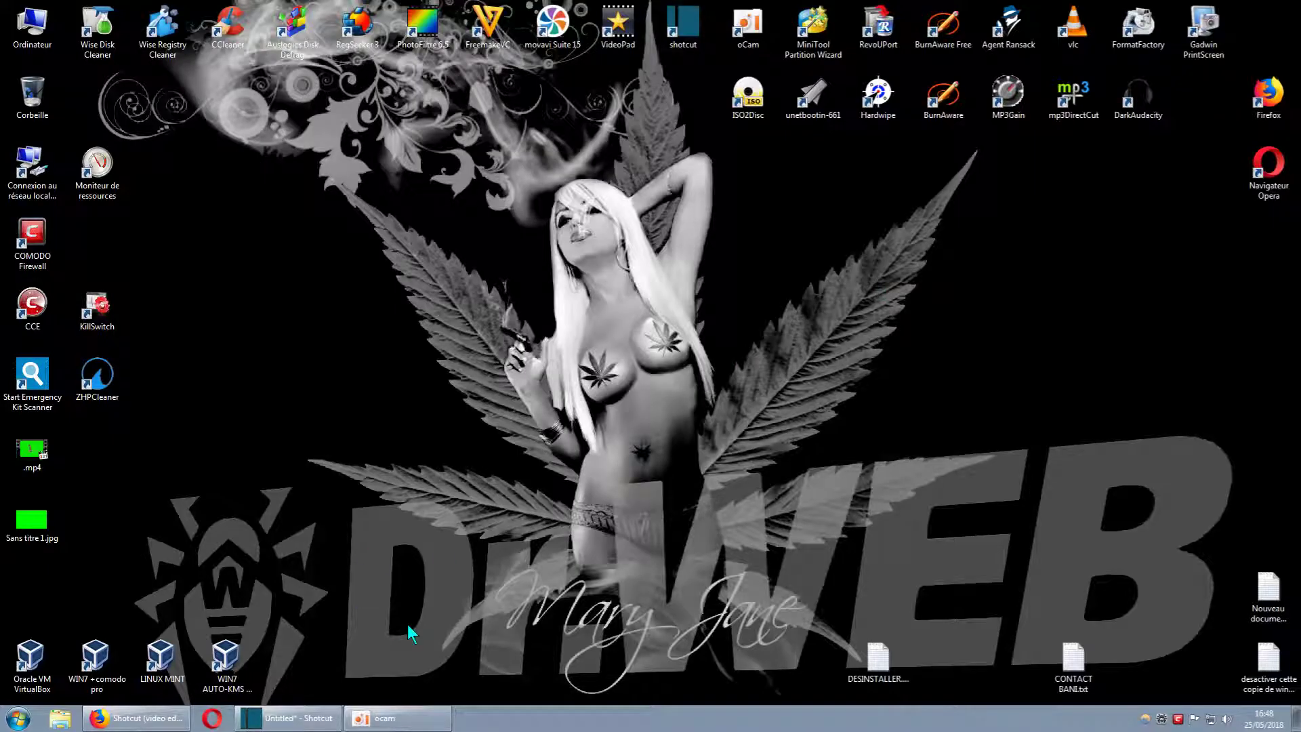
# - Switch to Shotcut and trim the end of the Sans titre 1.jpg clip to a total duration of 00:00:09;24
pyautogui.click(295, 718)
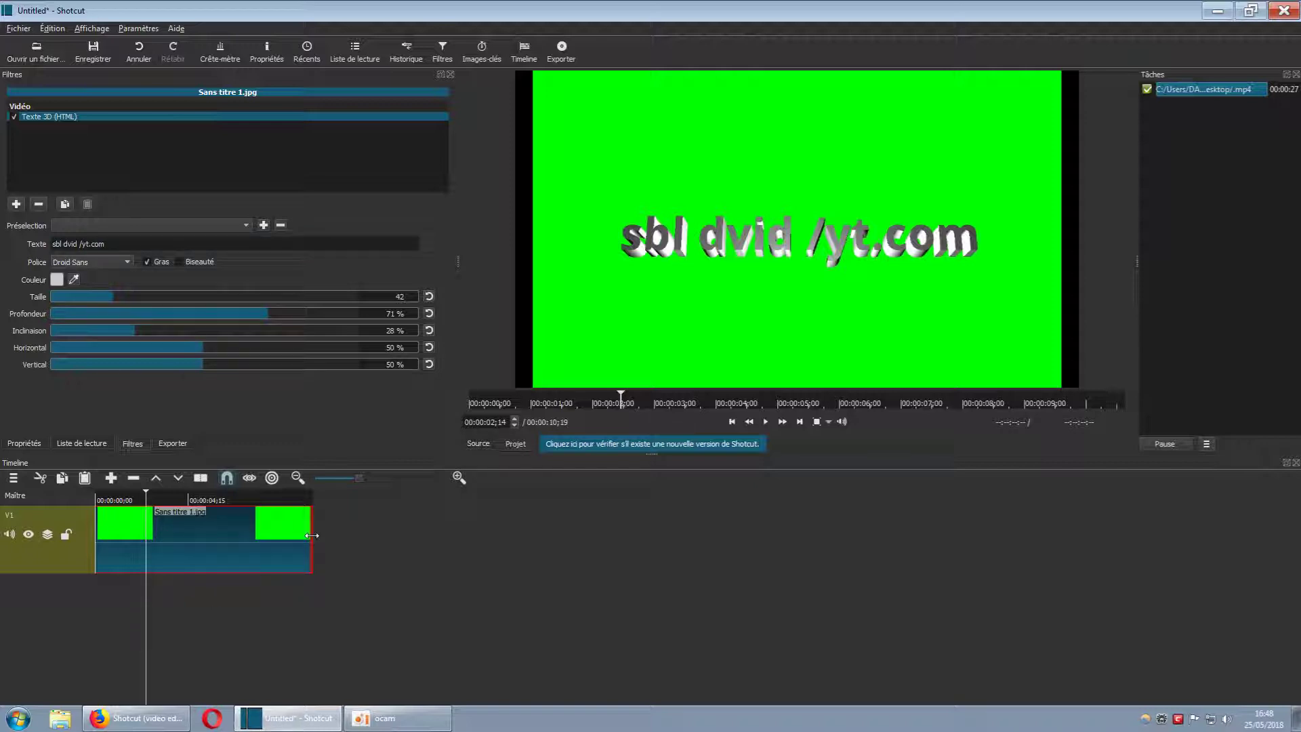
pyautogui.moveTo(311, 536)
pyautogui.mouseDown()
pyautogui.moveTo(389, 537)
pyautogui.moveTo(307, 537)
pyautogui.mouseUp()
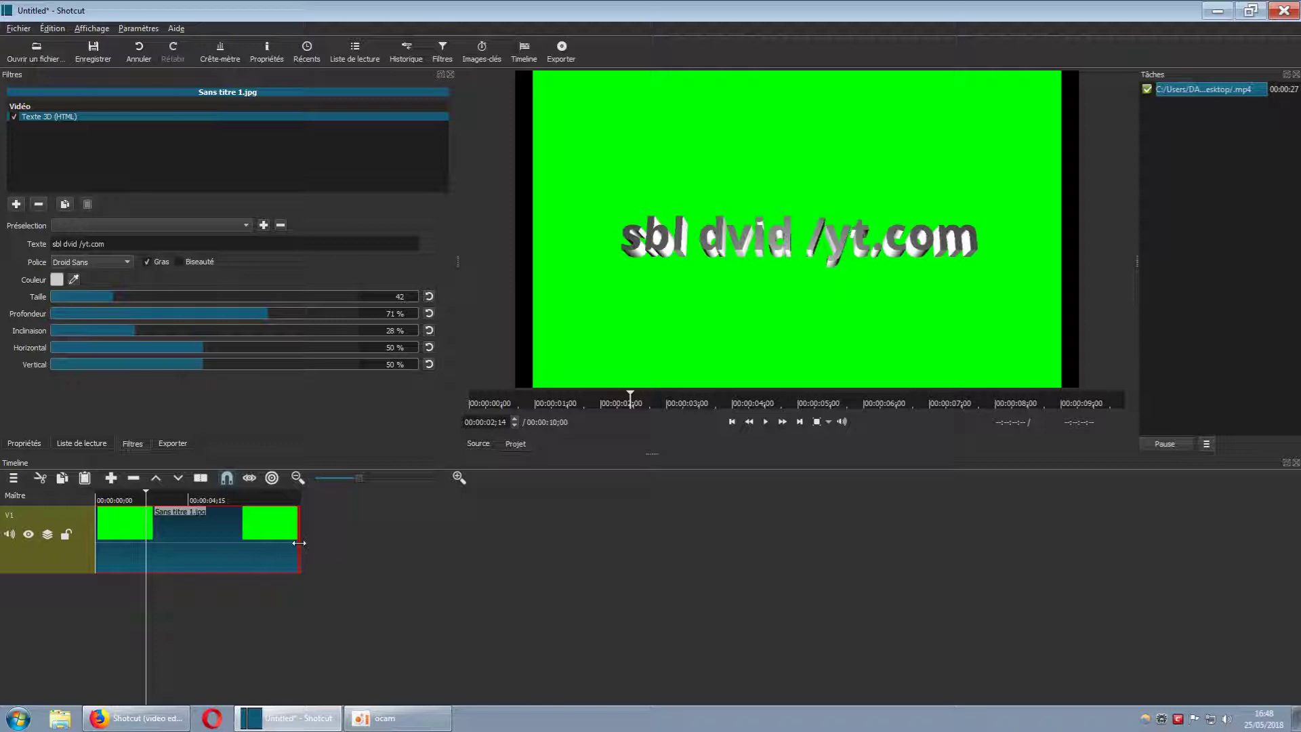
pyautogui.moveTo(299, 543); pyautogui.dragTo(278, 544)
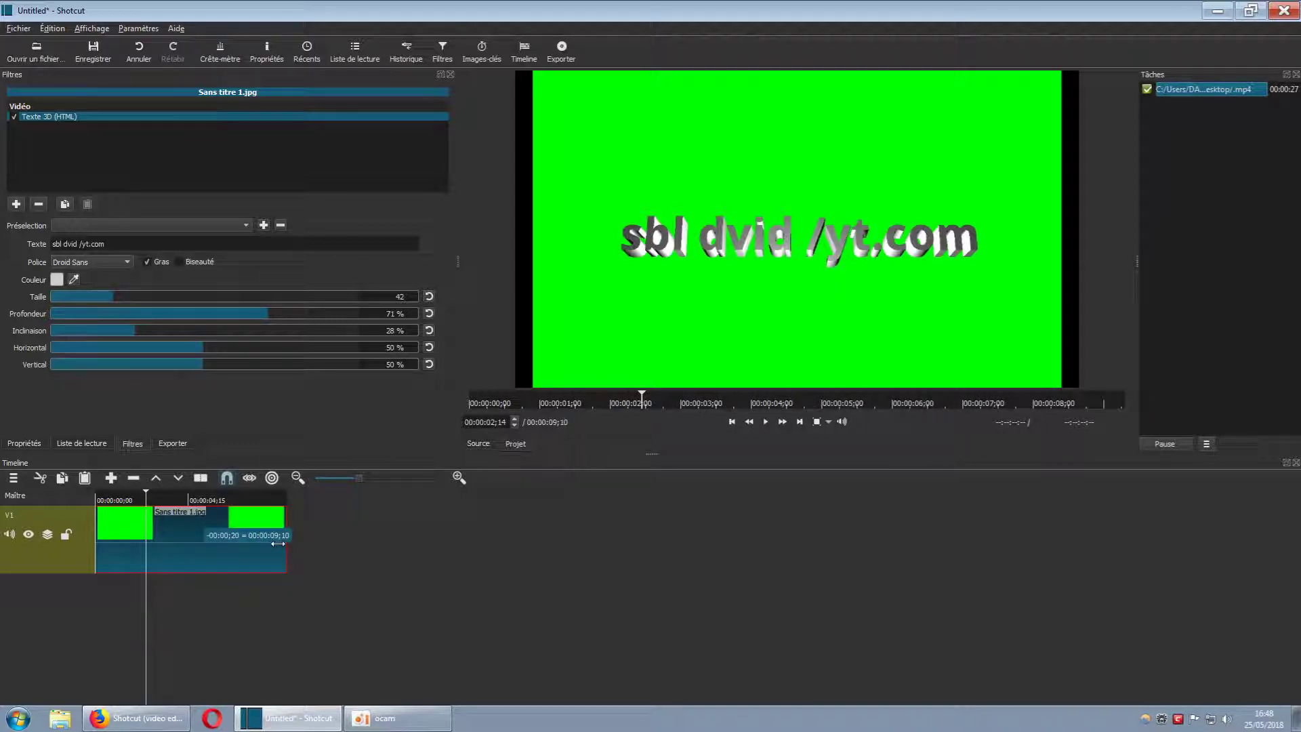
pyautogui.moveTo(278, 543); pyautogui.dragTo(290, 545)
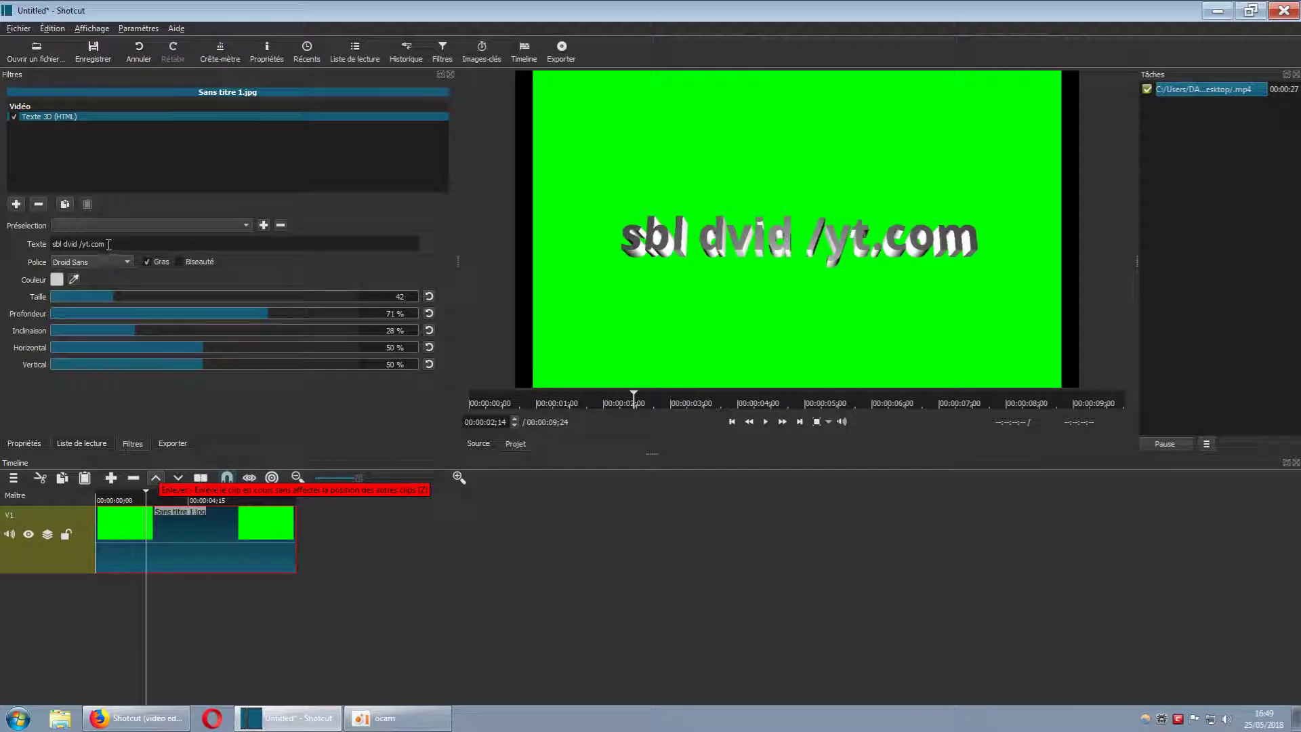
pyautogui.moveTo(106, 244); pyautogui.dragTo(47, 246)
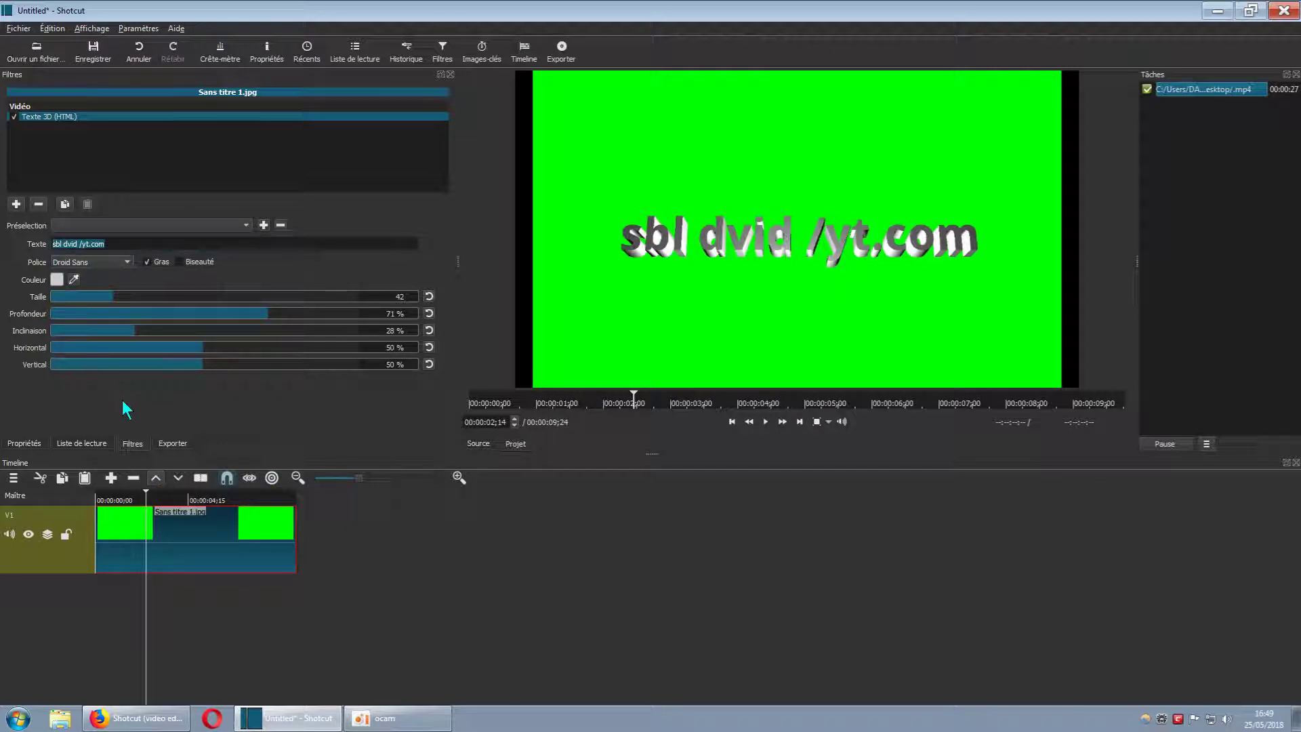
pyautogui.click(55, 279)
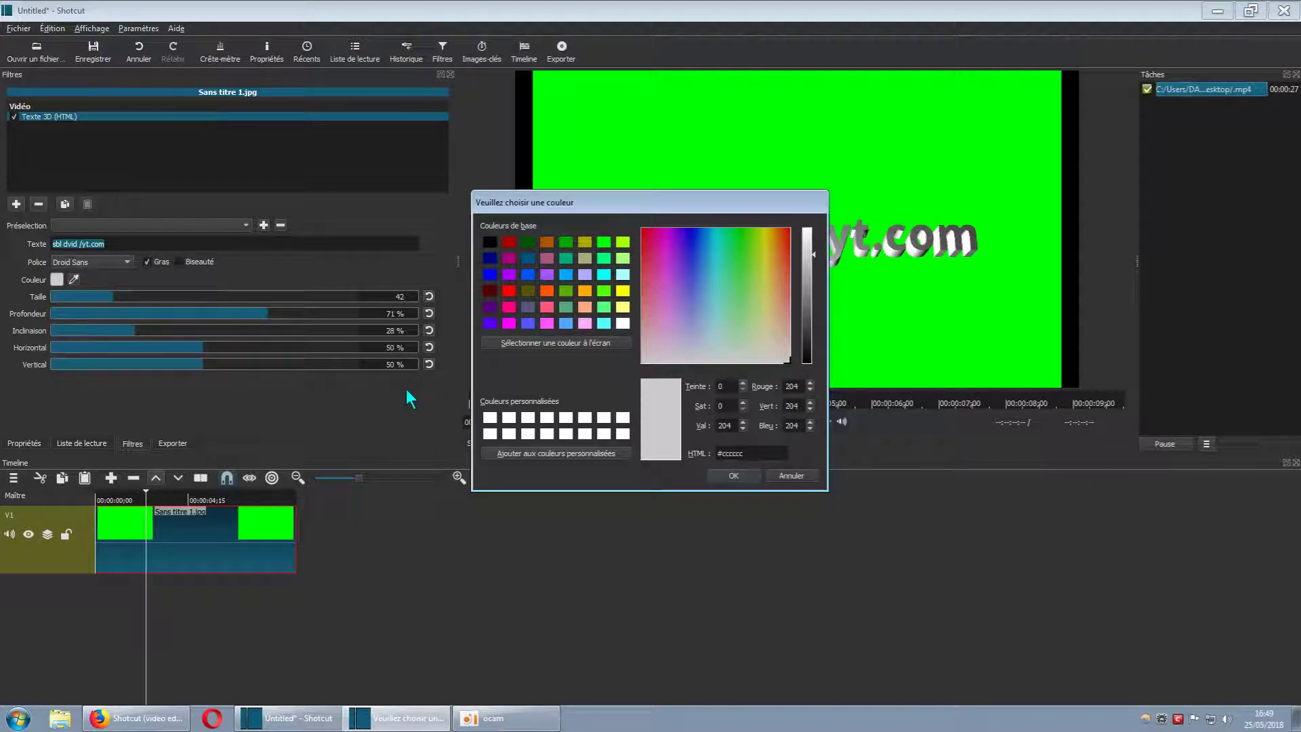
pyautogui.click(782, 478)
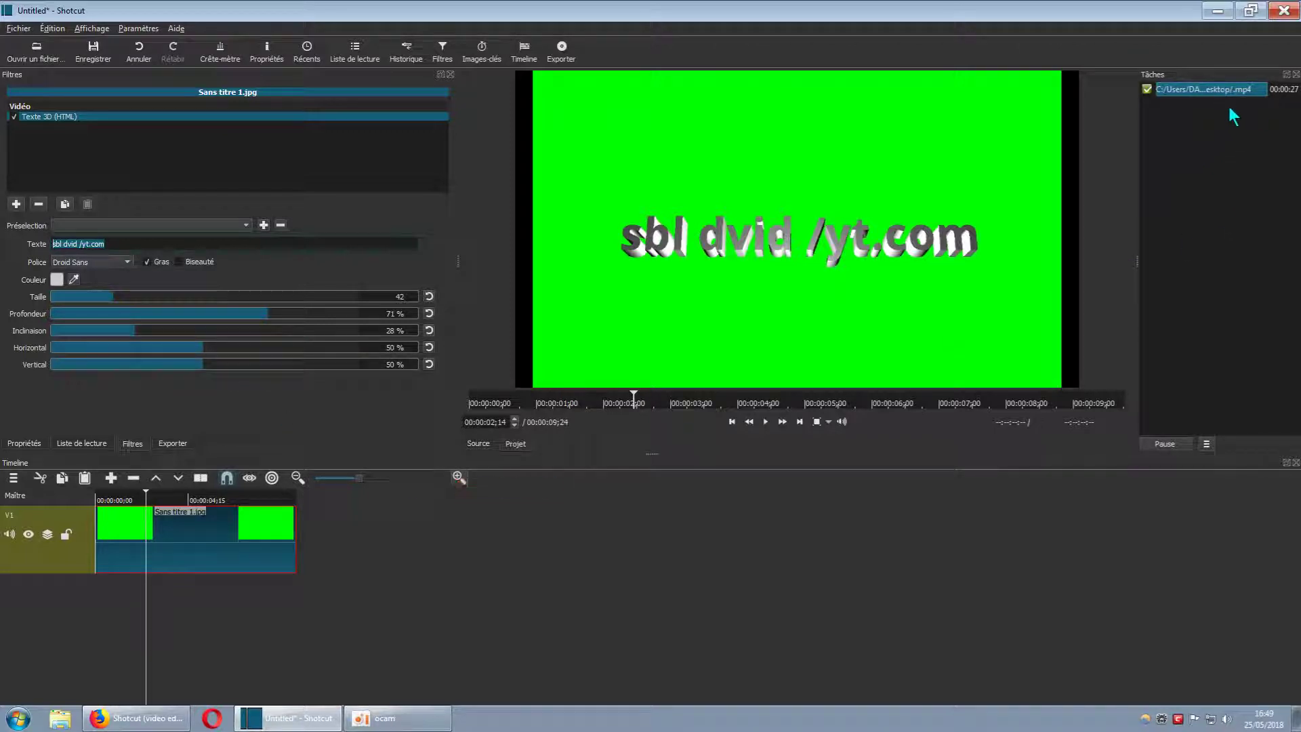
pyautogui.click(1218, 10)
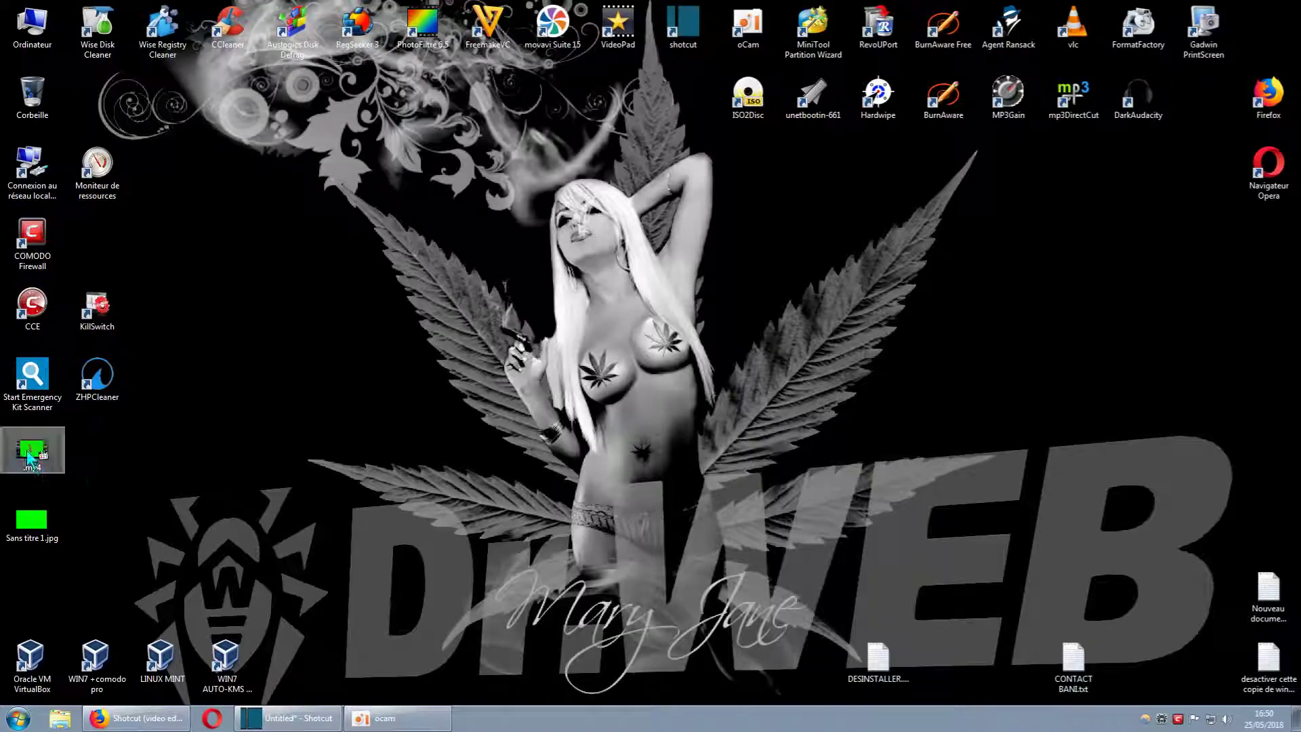
pyautogui.click(291, 717)
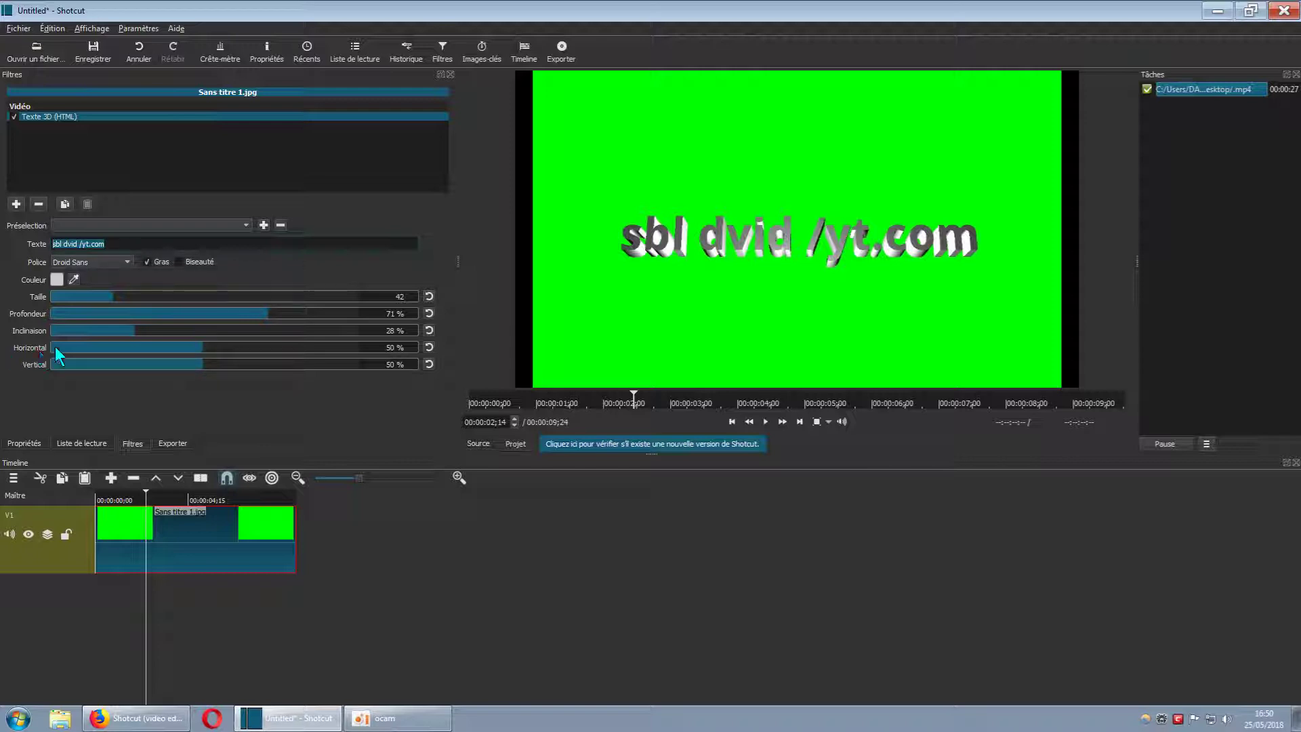
# - Try rotating the 3D text with Horizontal at 57 % and Vertical at 53 %, resetting each value to its default
pyautogui.moveTo(201, 347); pyautogui.dragTo(228, 348)
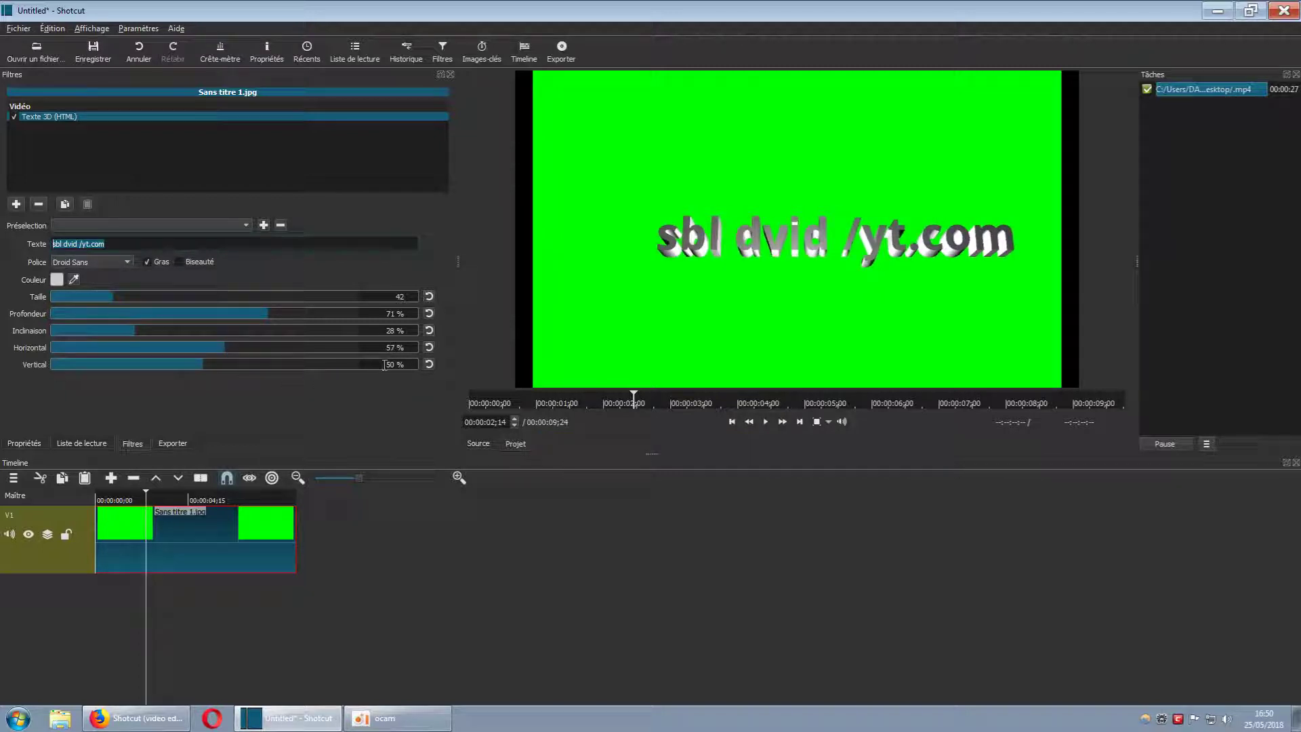
pyautogui.click(429, 348)
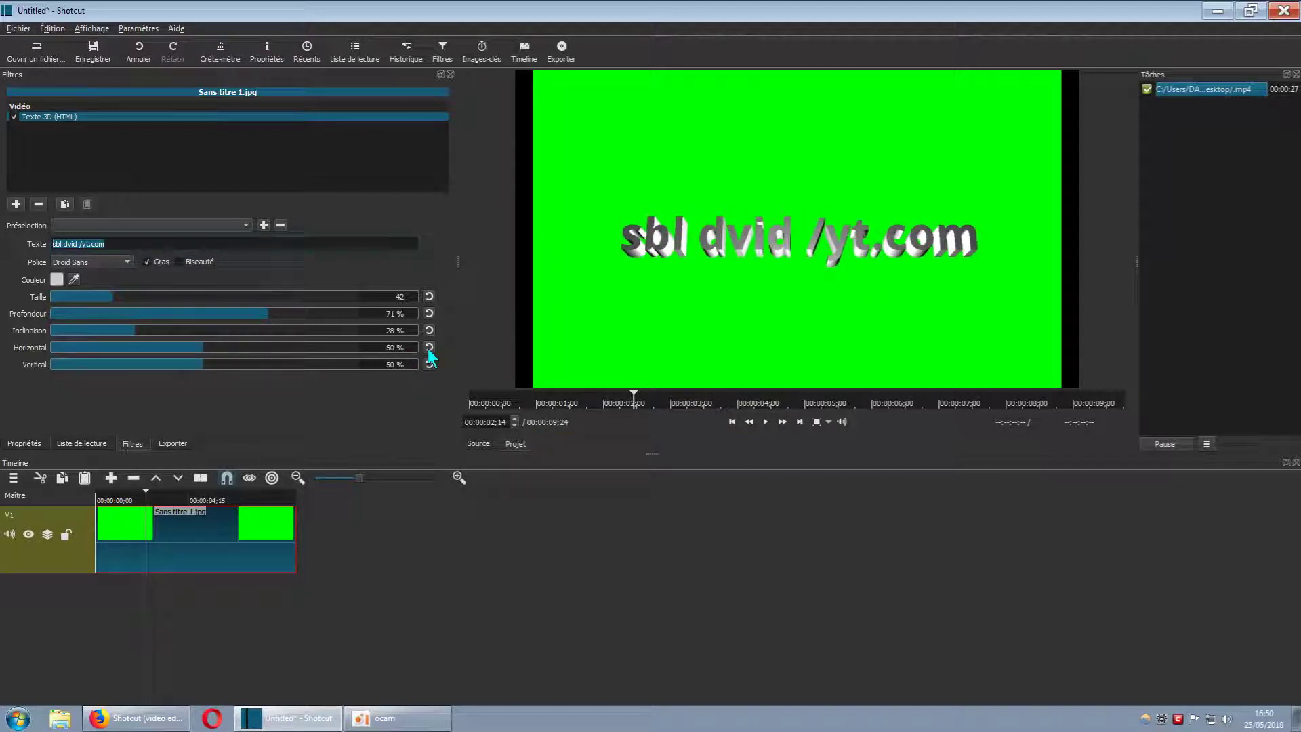
pyautogui.click(393, 347)
pyautogui.moveTo(203, 369)
pyautogui.mouseDown()
pyautogui.moveTo(267, 370)
pyautogui.moveTo(214, 367)
pyautogui.mouseUp()
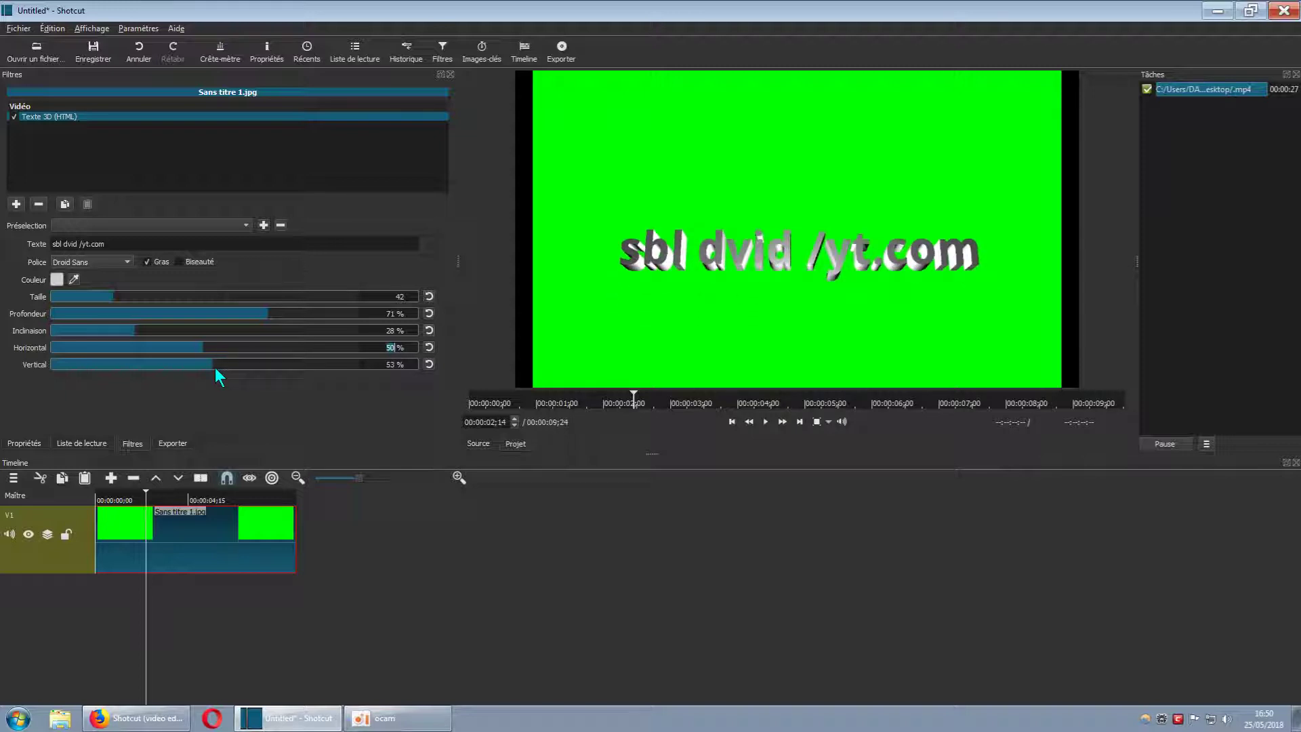
pyautogui.click(429, 365)
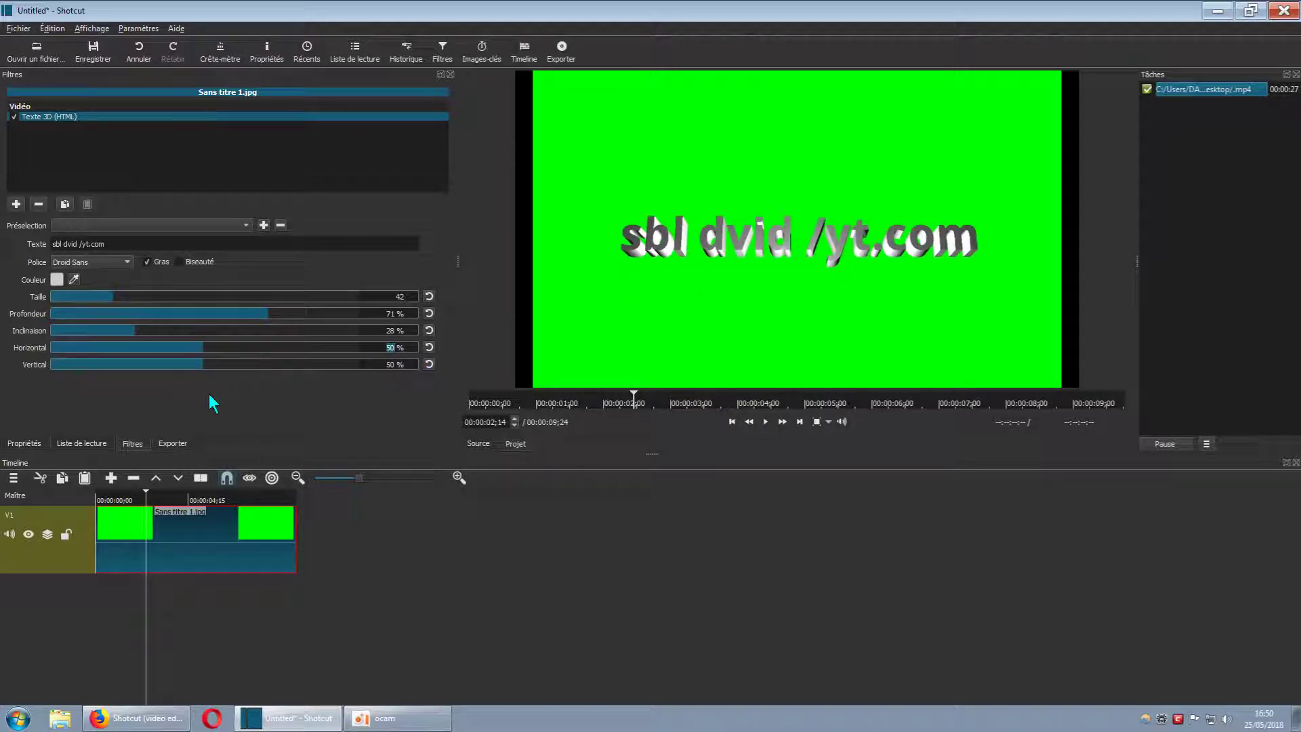
# - Enlarge the 3D text to size 54 so it fits within the green background
pyautogui.moveTo(111, 297); pyautogui.dragTo(149, 300)
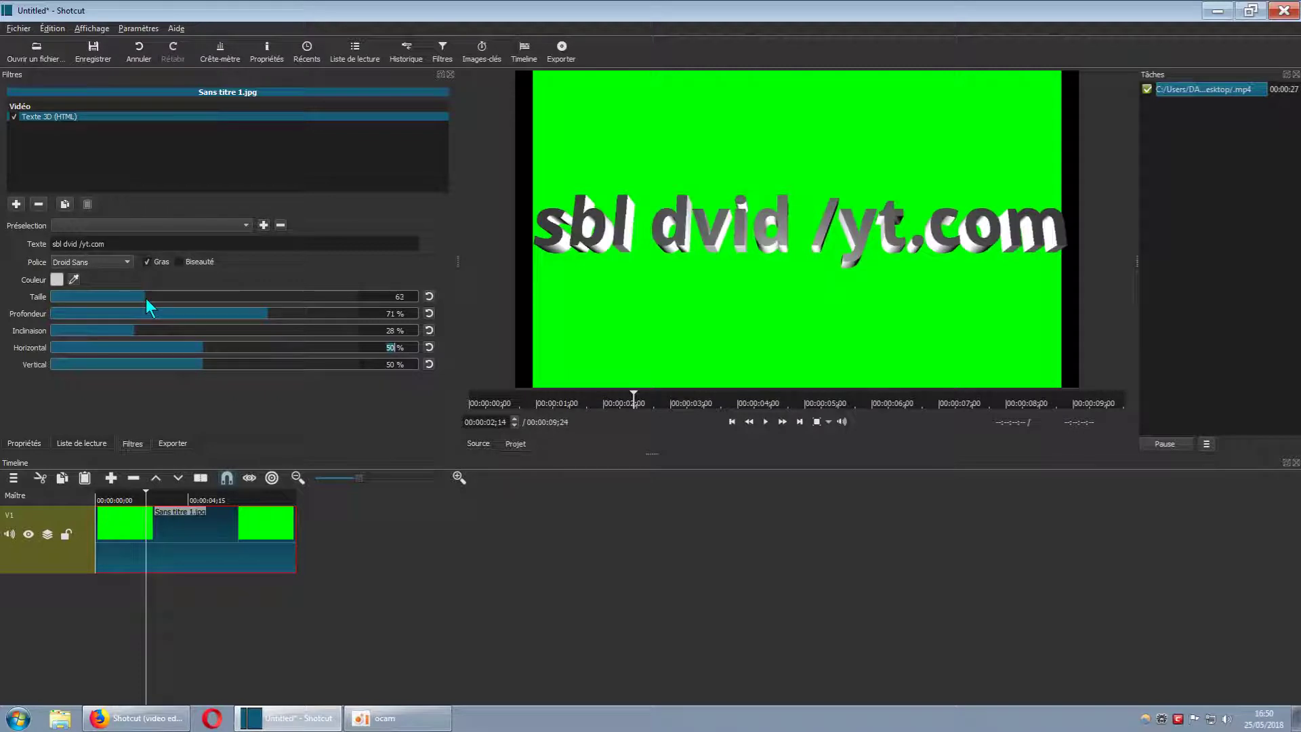
pyautogui.moveTo(145, 298); pyautogui.dragTo(146, 299)
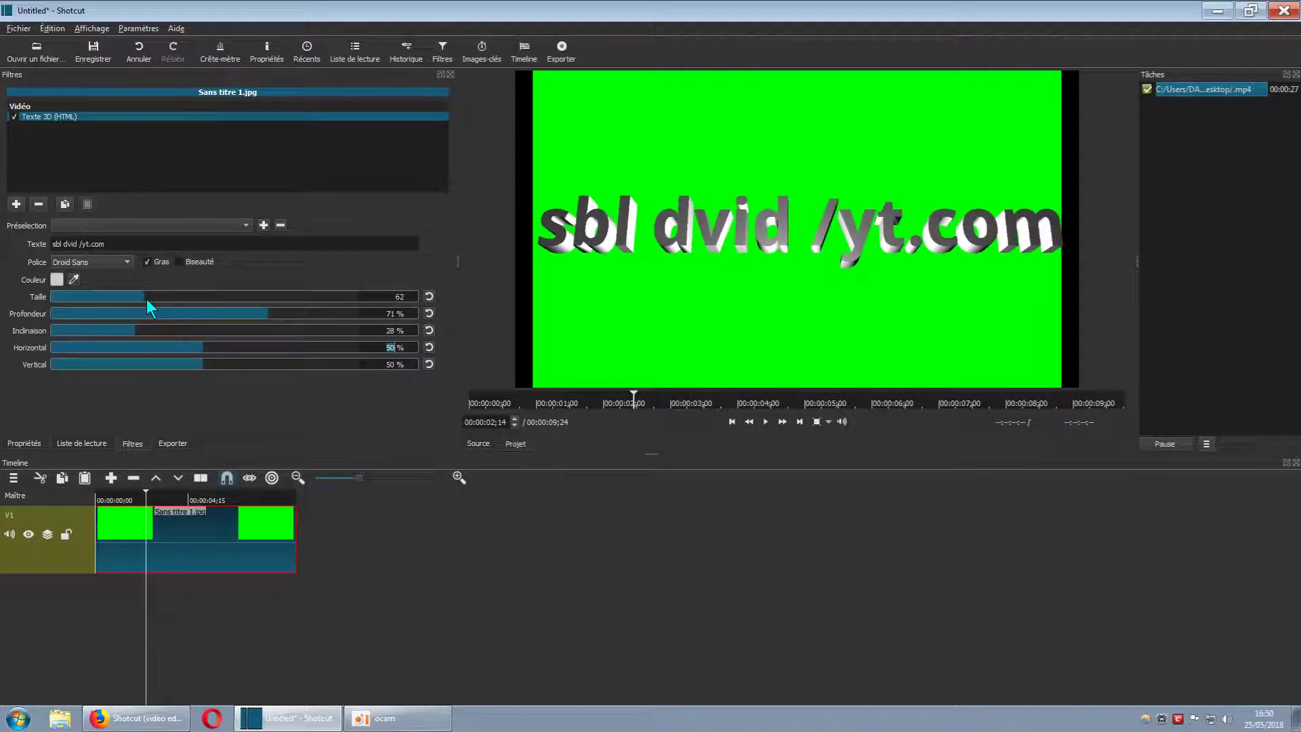
pyautogui.moveTo(145, 299); pyautogui.dragTo(154, 299)
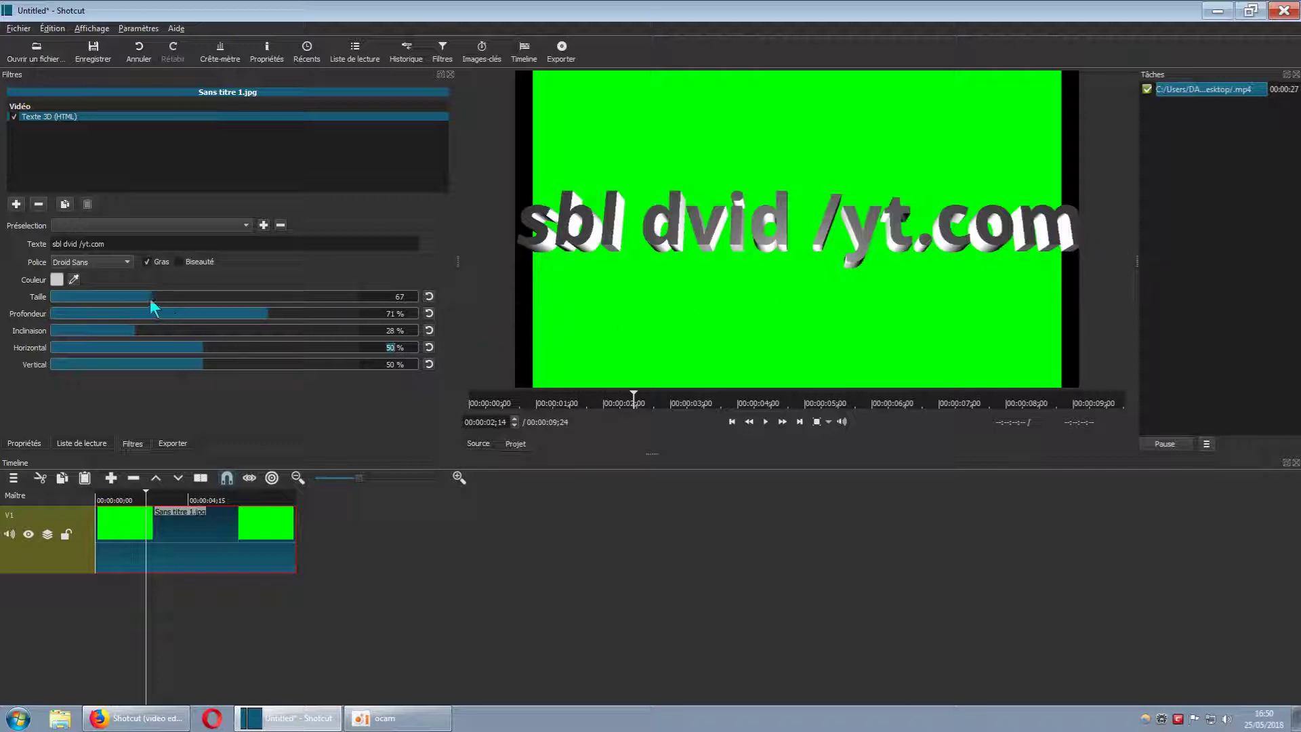
pyautogui.moveTo(149, 299); pyautogui.dragTo(134, 301)
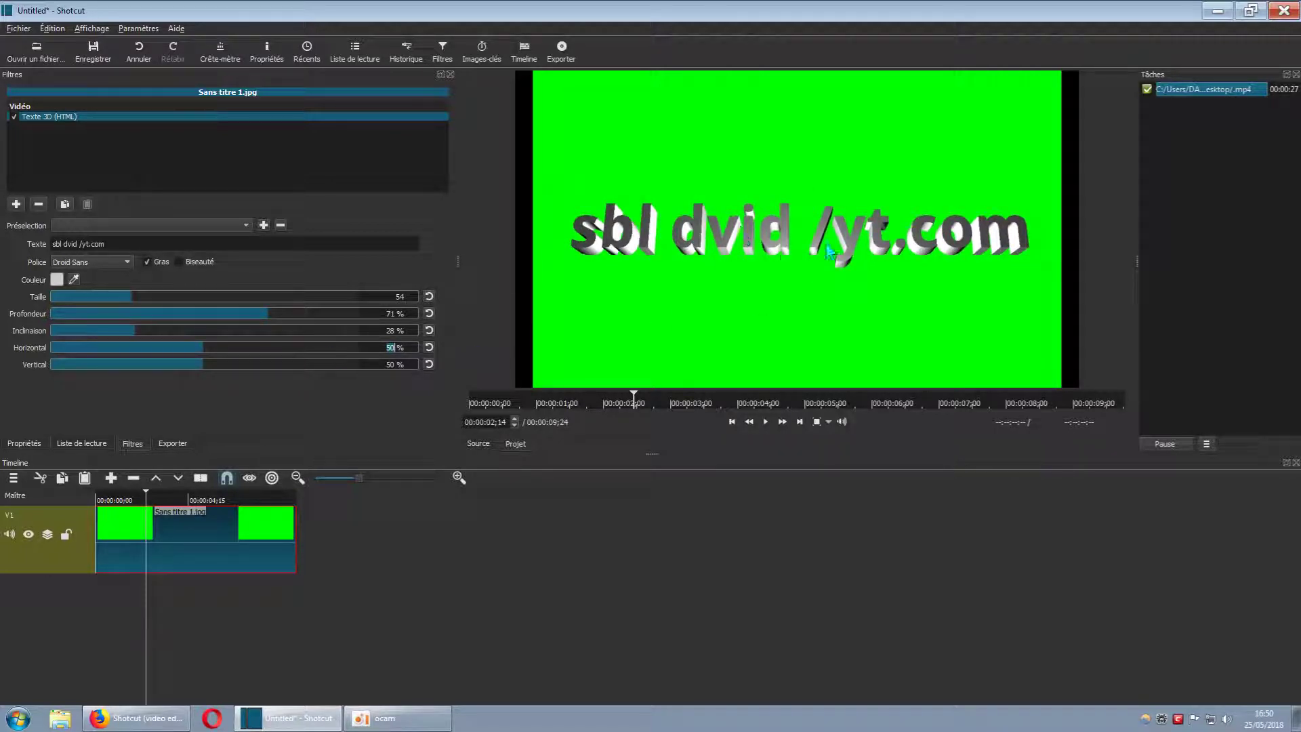
# - Play the exported .mp4 video from the desktop, stop it and close the player
pyautogui.click(1218, 10)
pyautogui.doubleClick(30, 453)
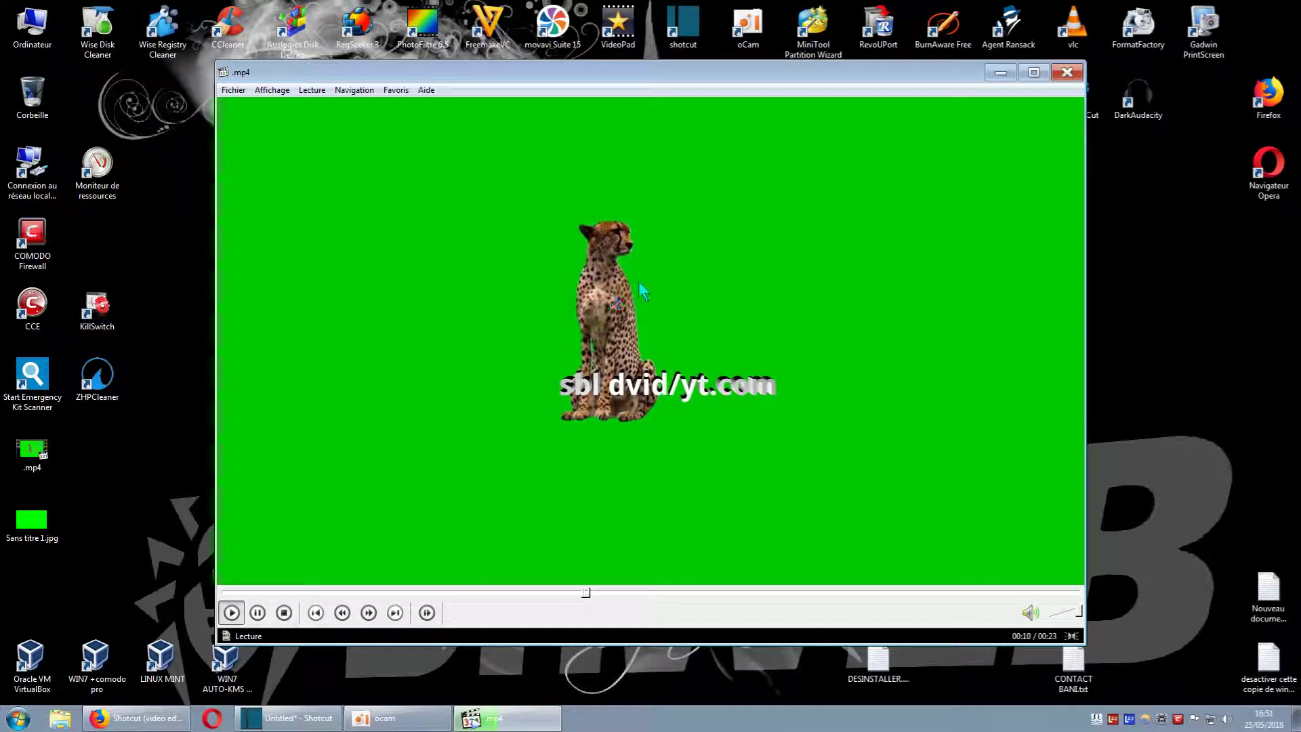
pyautogui.click(284, 613)
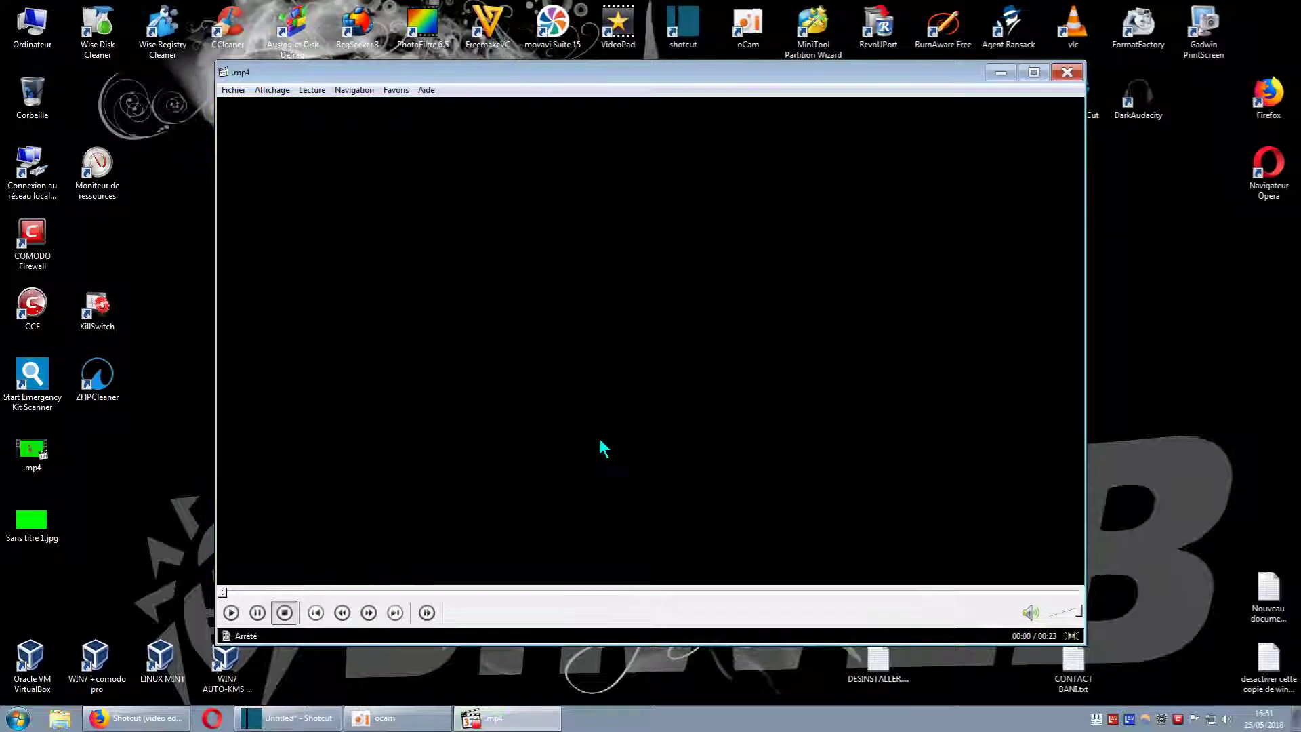
pyautogui.click(1067, 72)
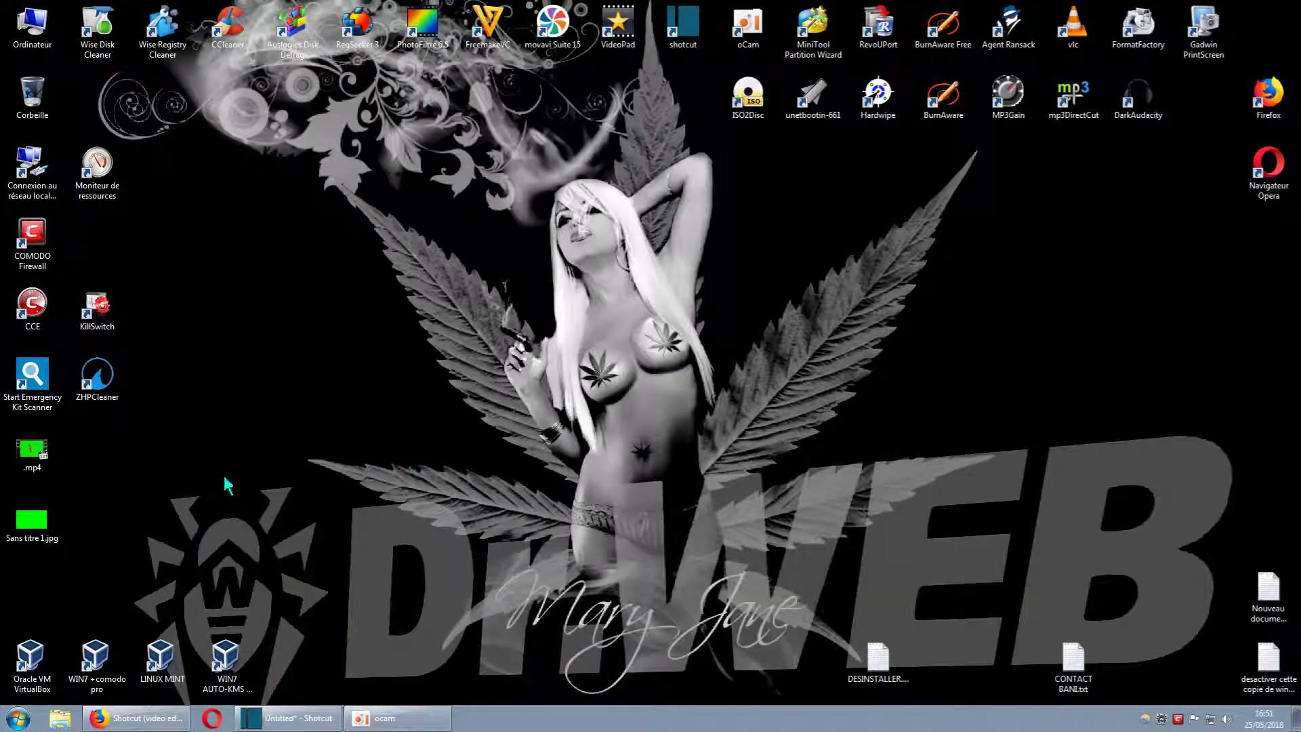
# - Switch to Shotcut, try to export the timeline to the desktop as 1.mp4, and widen the jobs list to show the full file paths
pyautogui.click(298, 720)
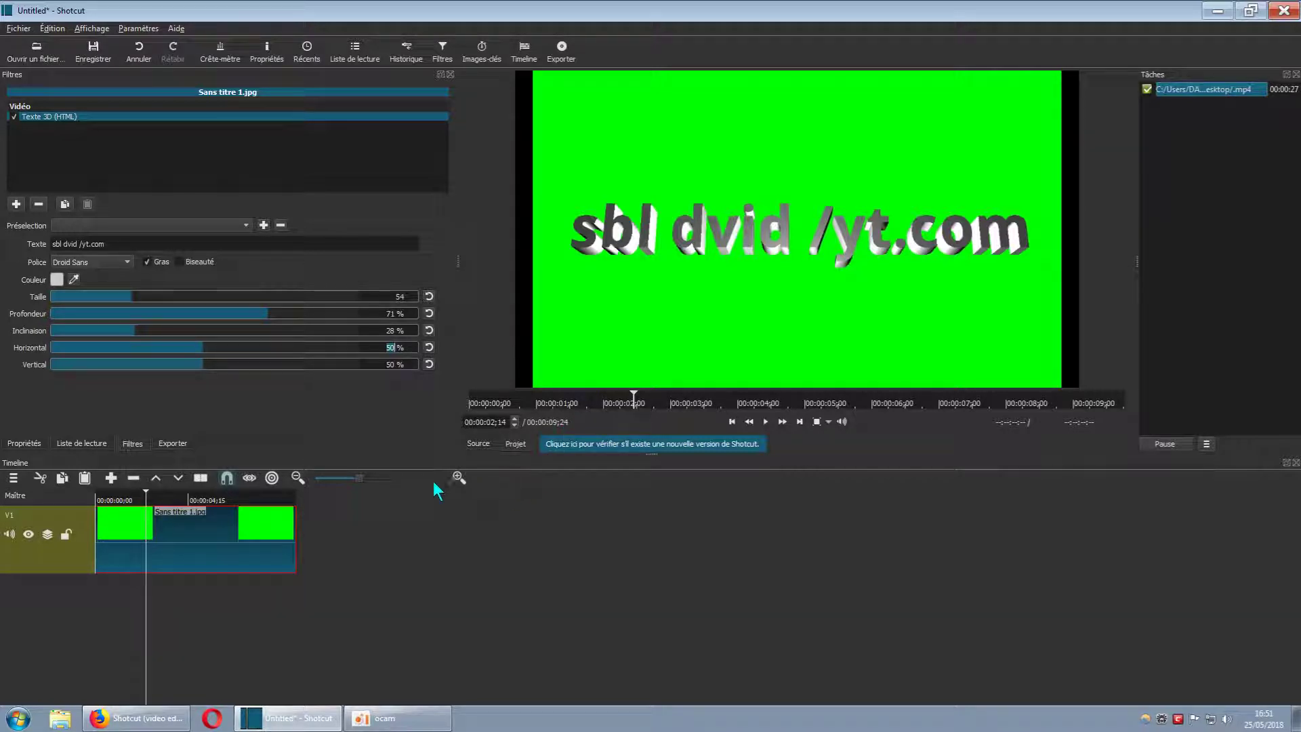
pyautogui.click(173, 444)
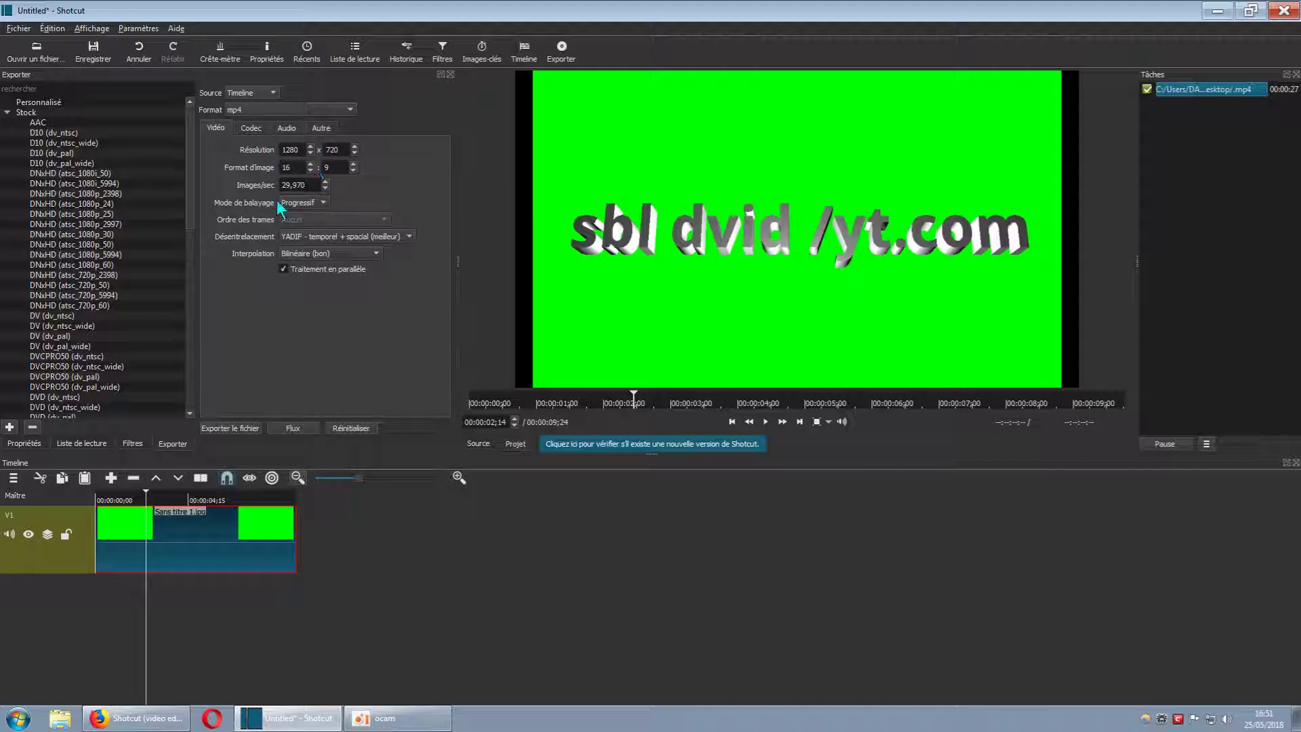
pyautogui.click(242, 426)
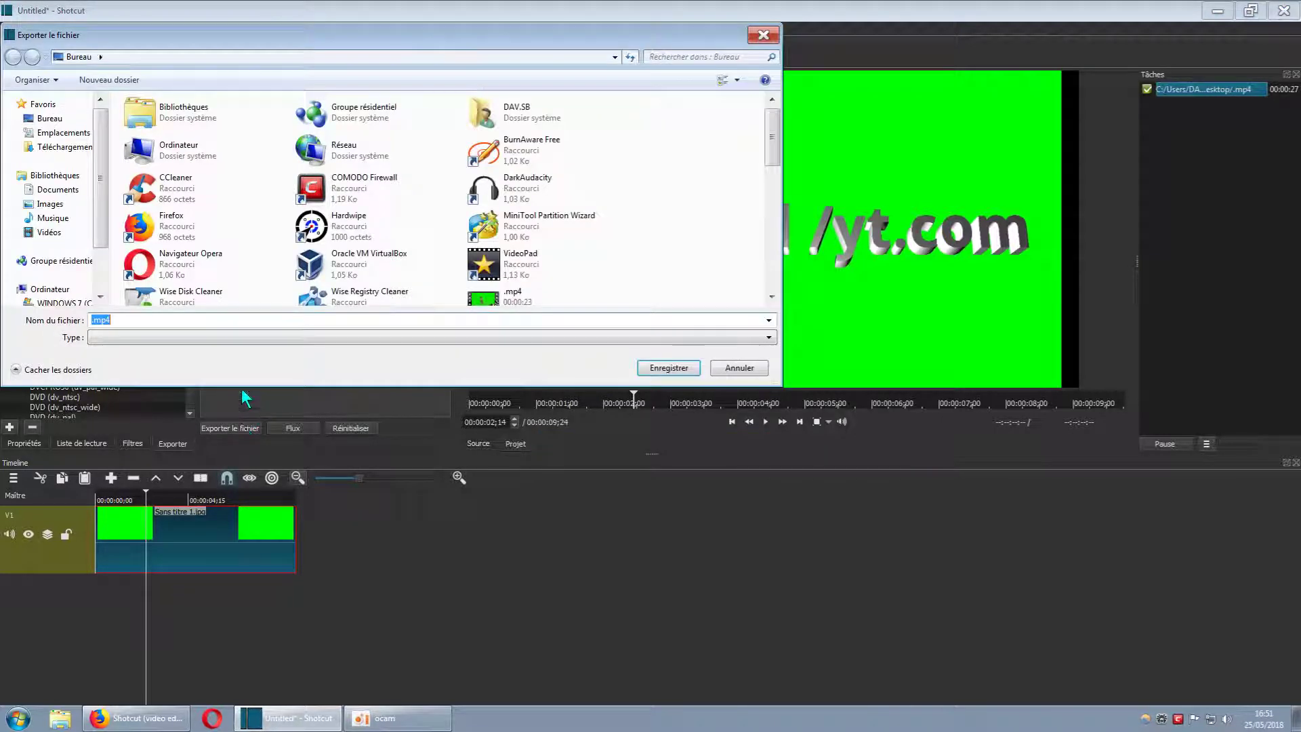
pyautogui.click(92, 321)
pyautogui.write('1')
pyautogui.click(669, 368)
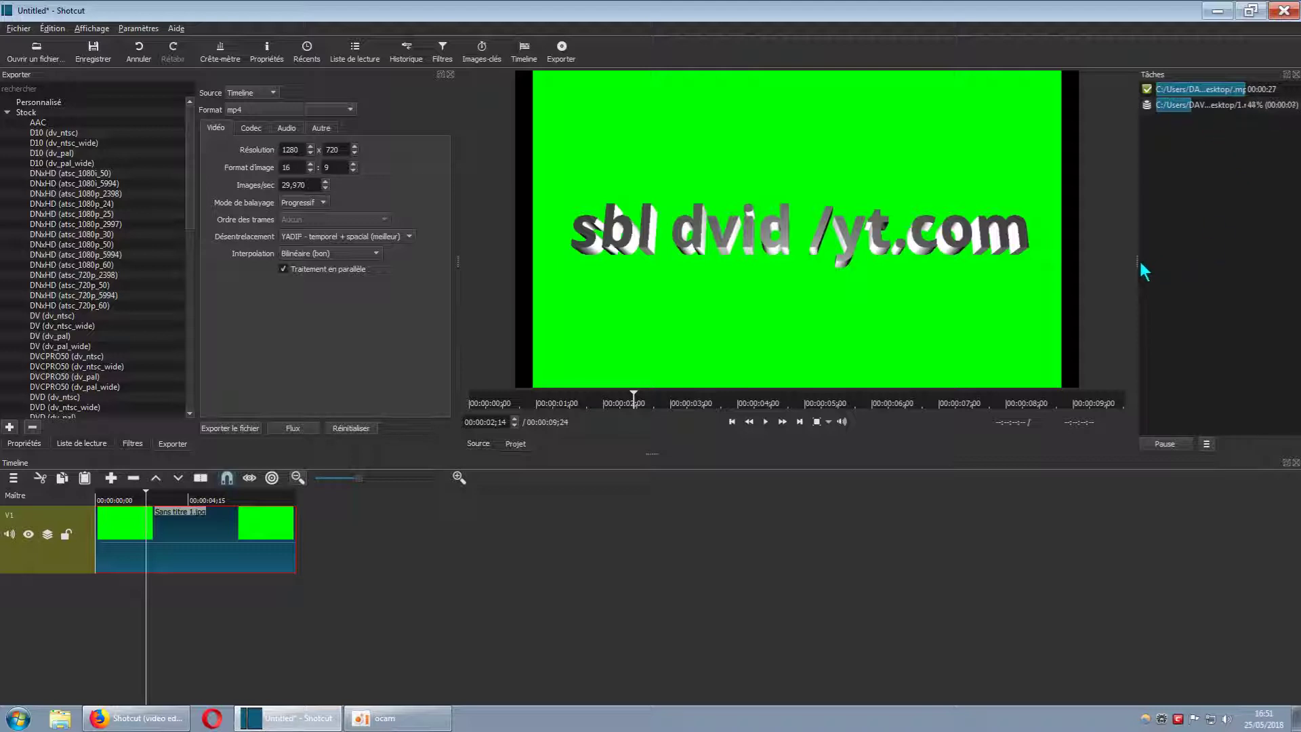
pyautogui.moveTo(1139, 261); pyautogui.dragTo(1096, 261)
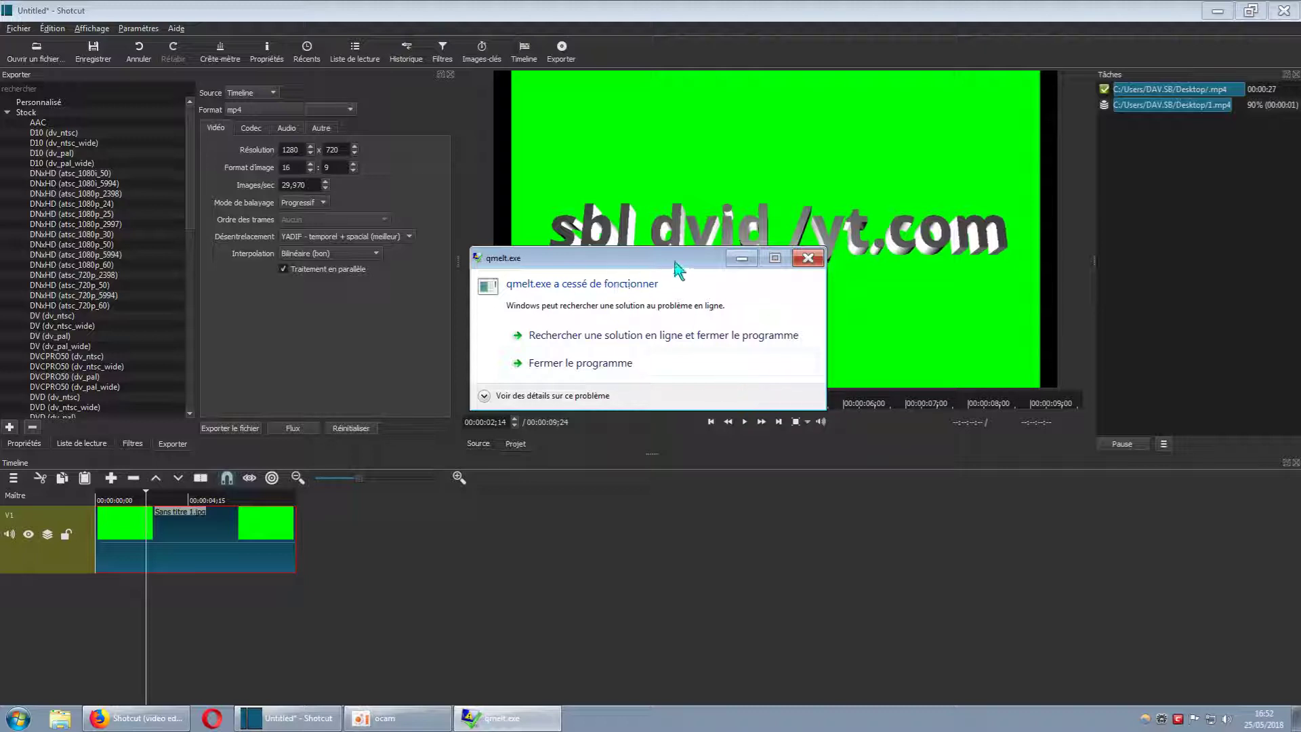
pyautogui.moveTo(652, 262); pyautogui.dragTo(523, 257)
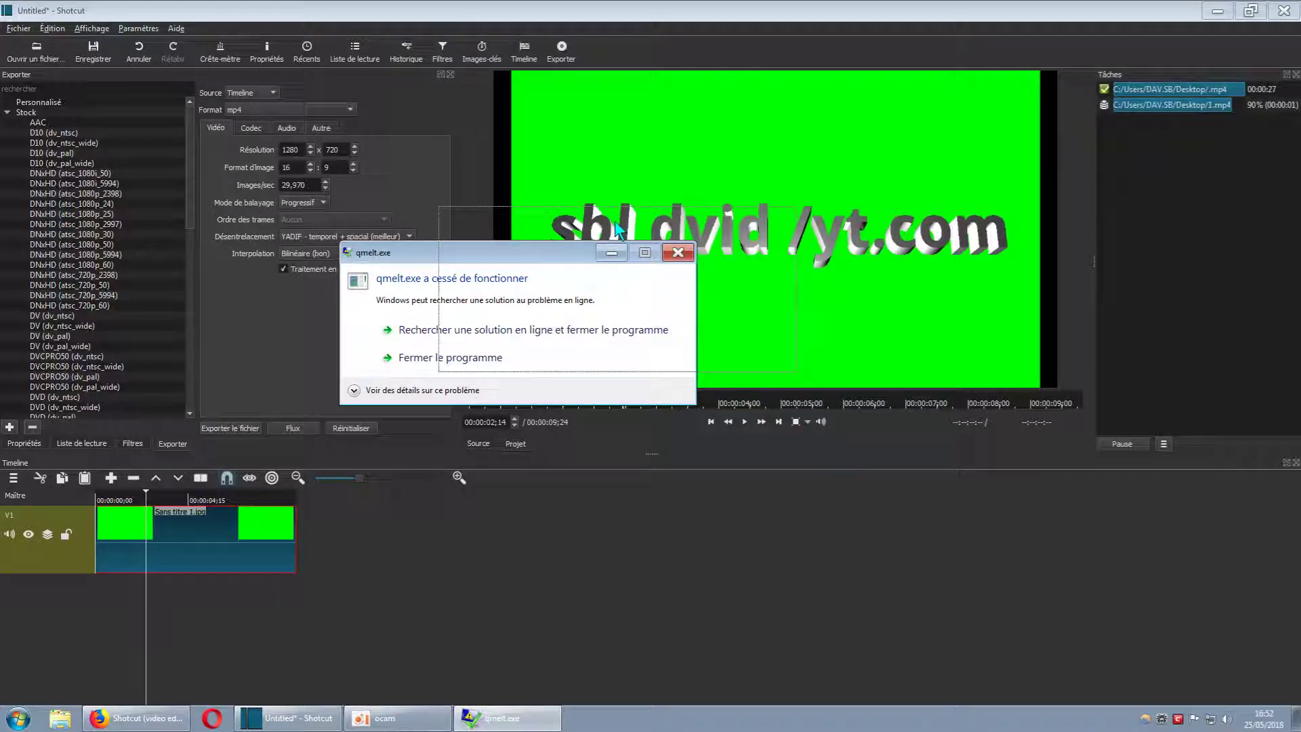
pyautogui.moveTo(519, 259); pyautogui.dragTo(656, 201)
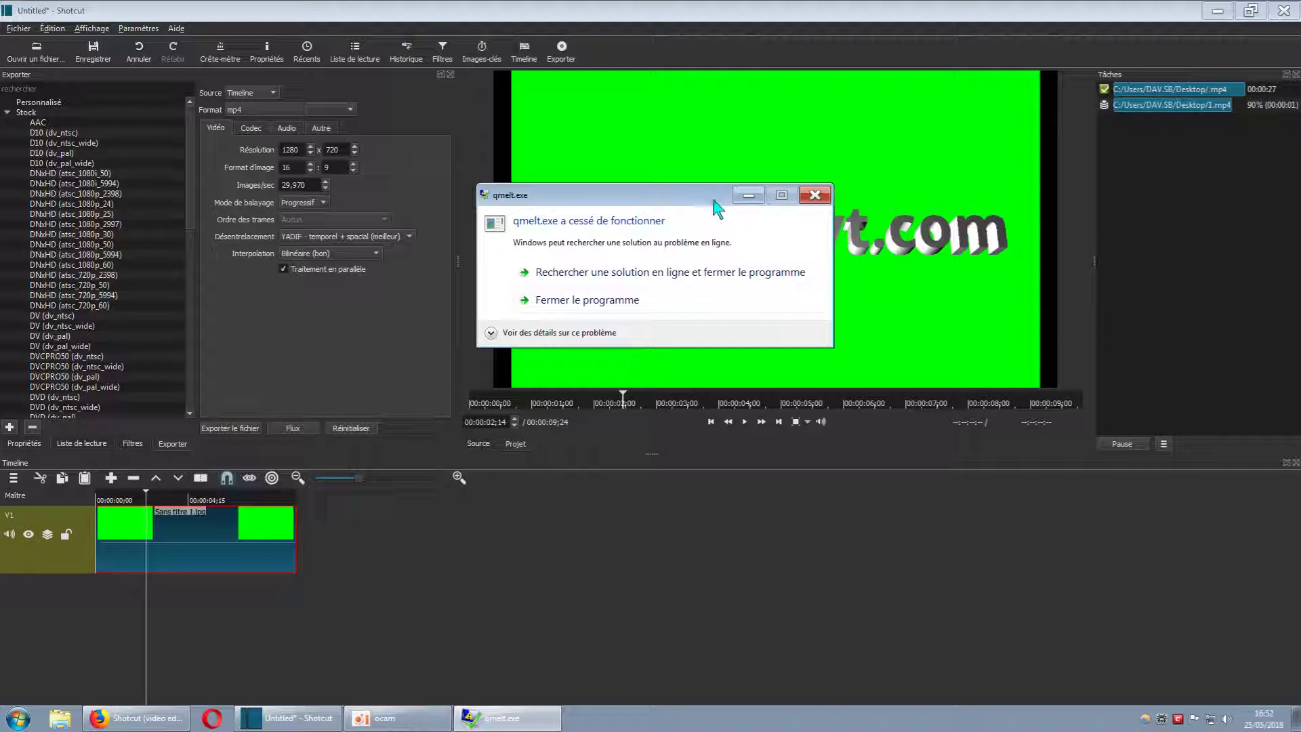
pyautogui.click(85, 52)
pyautogui.moveTo(604, 204); pyautogui.dragTo(888, 426)
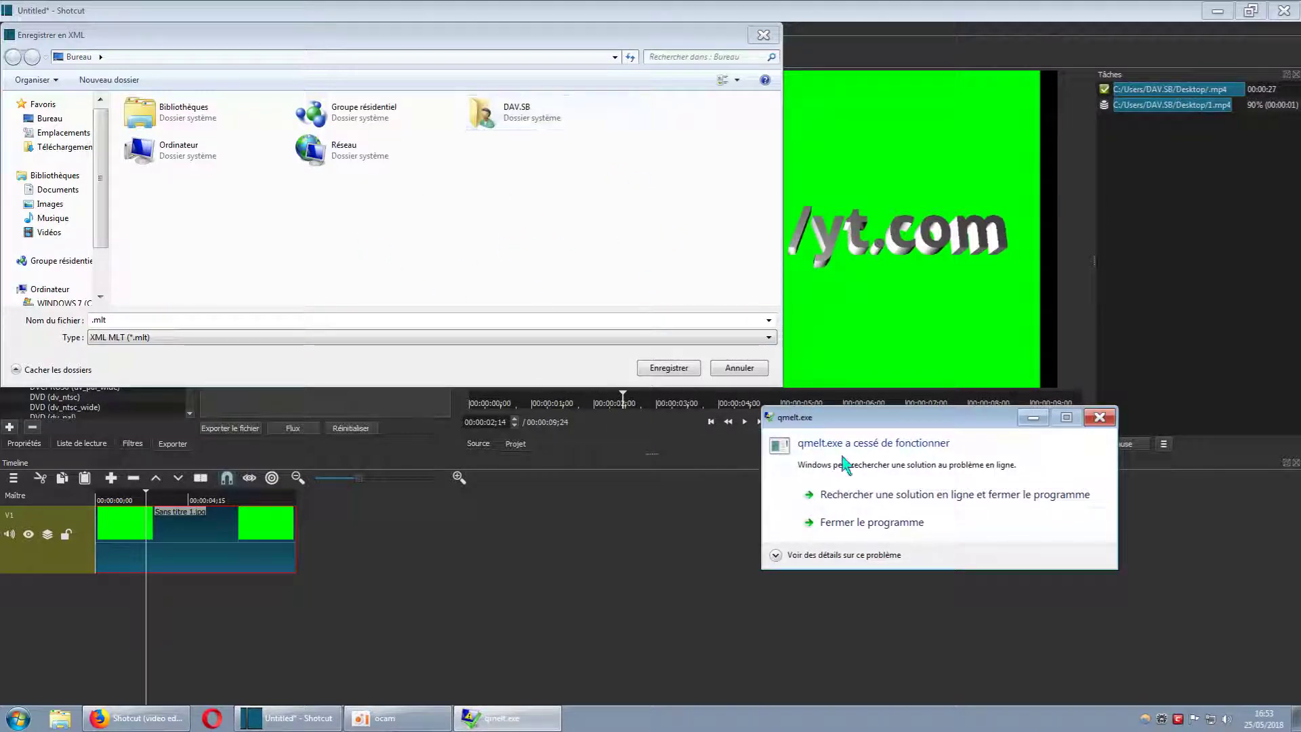
pyautogui.click(763, 35)
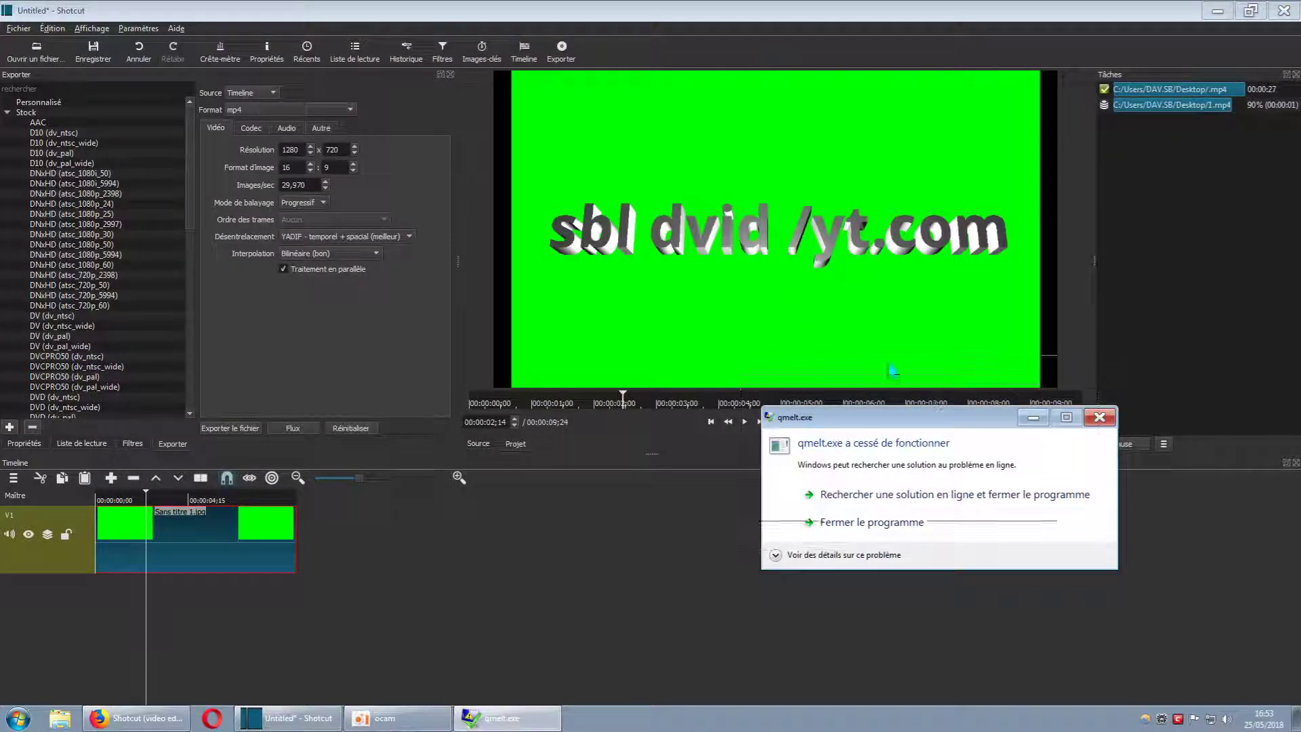
# - Save the project on the desktop (Bureau) as .mlt and close the qmelt.exe error window
pyautogui.moveTo(952, 417); pyautogui.dragTo(798, 220)
pyautogui.click(100, 51)
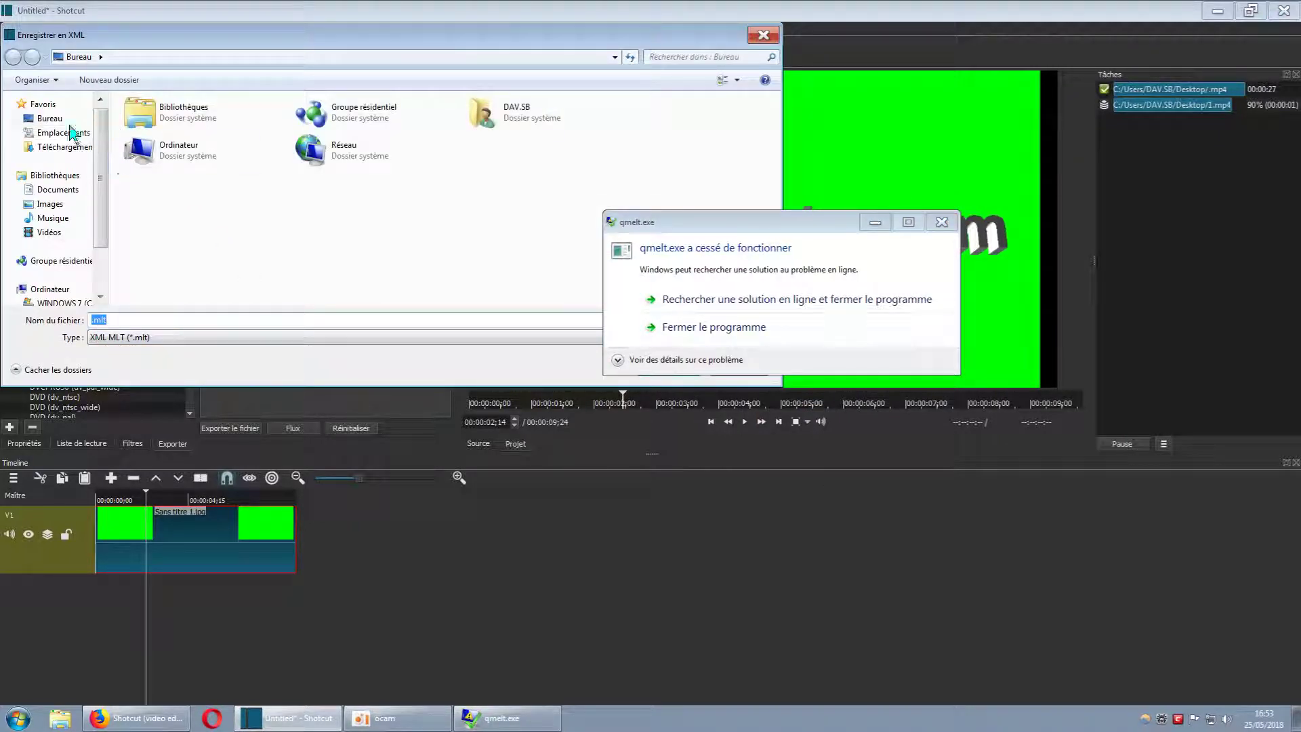
pyautogui.click(50, 119)
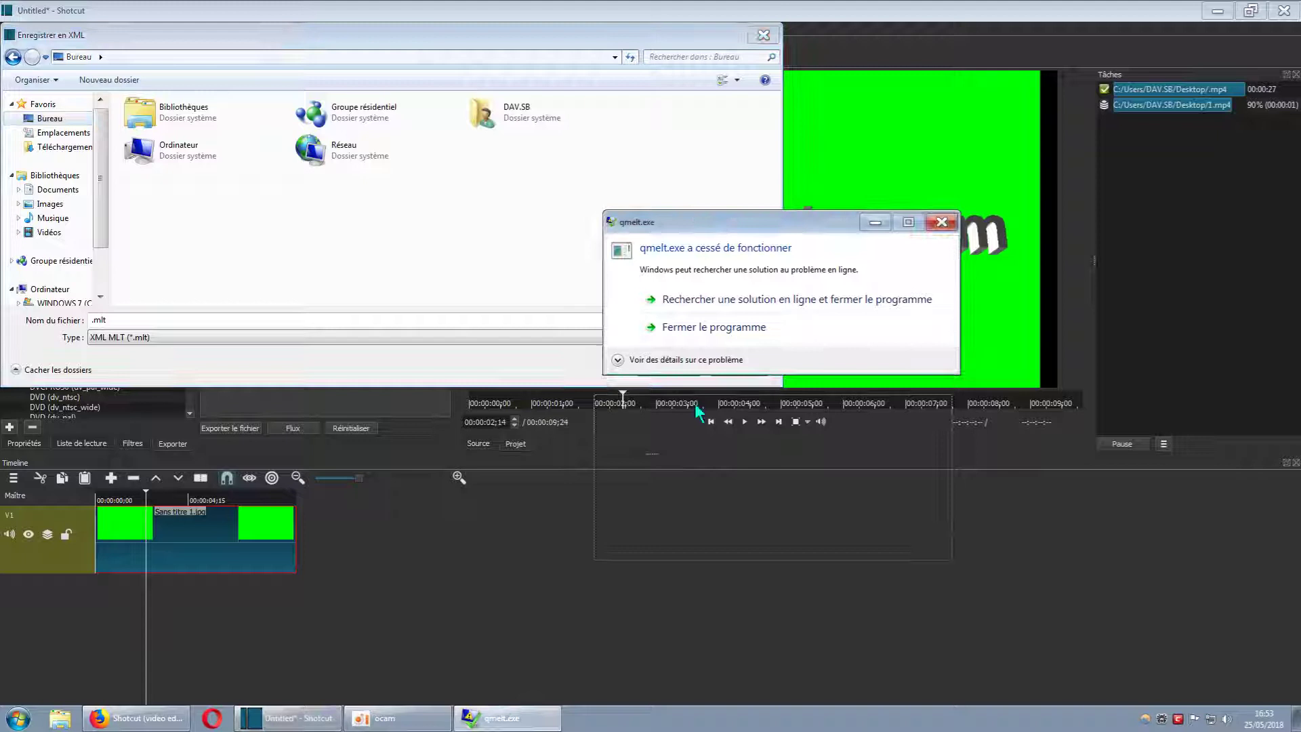
pyautogui.moveTo(691, 215); pyautogui.dragTo(679, 435)
pyautogui.click(670, 368)
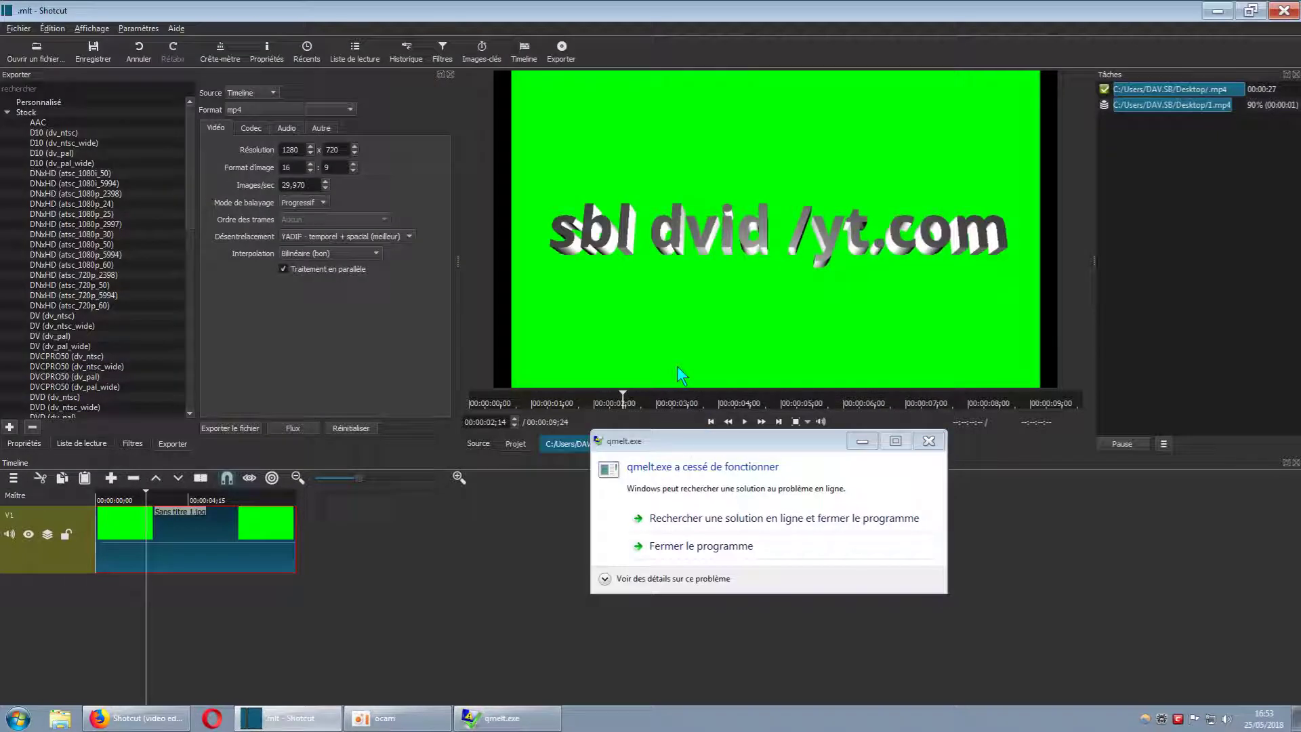
pyautogui.click(927, 442)
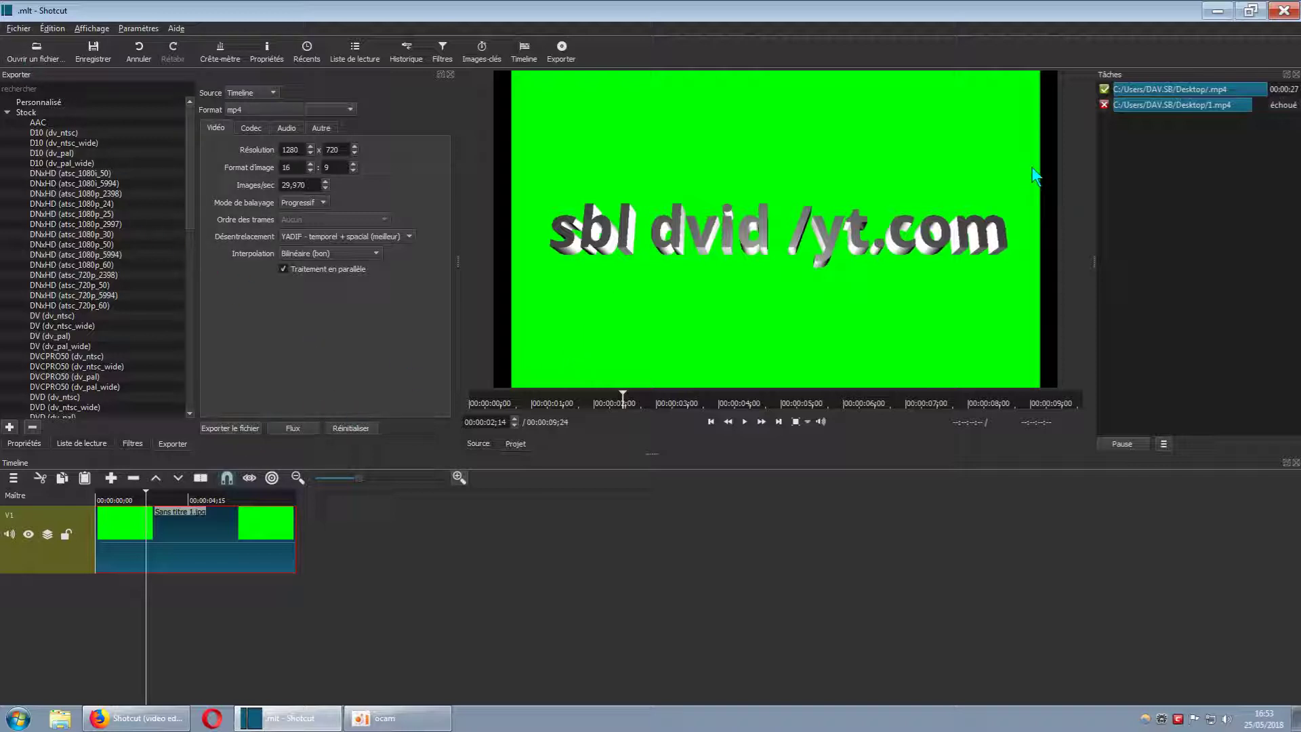
# - Show the desktop, move the .mlt project file to an empty area away from the other icons, and return to Shotcut
pyautogui.click(1218, 11)
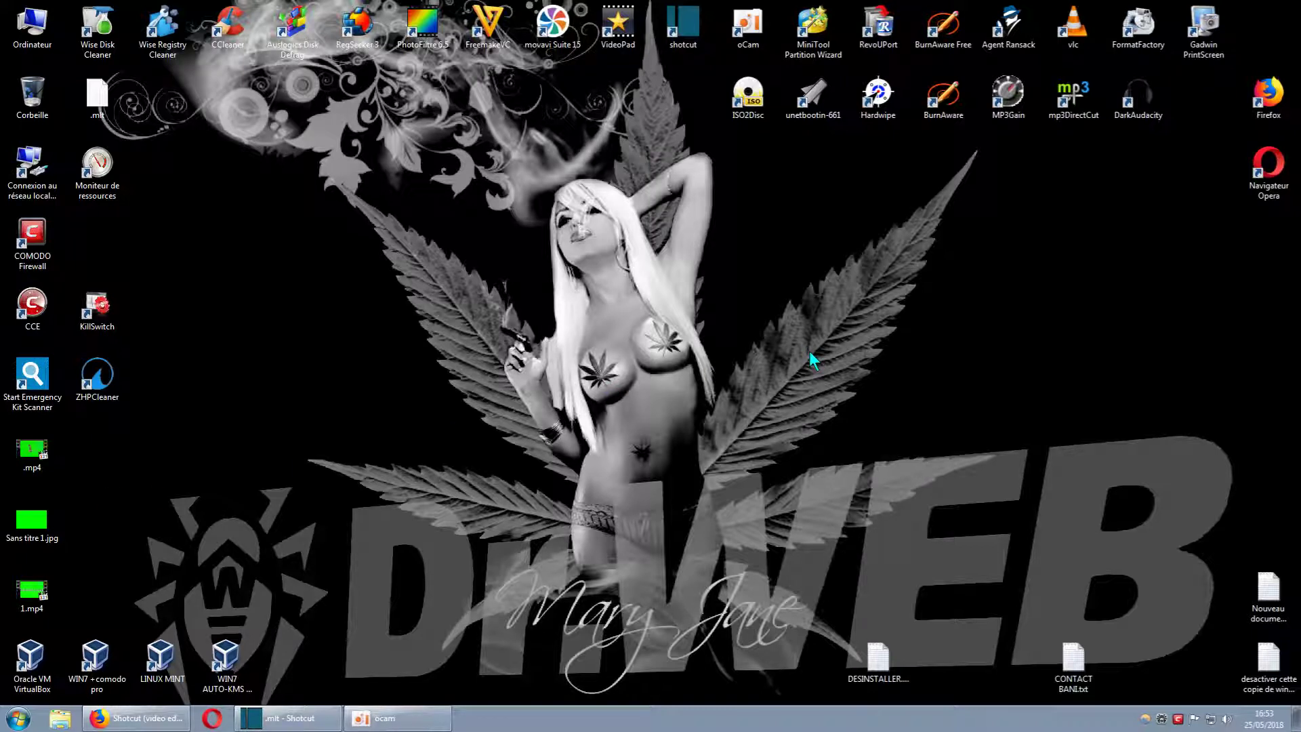
pyautogui.moveTo(99, 103); pyautogui.dragTo(1004, 347)
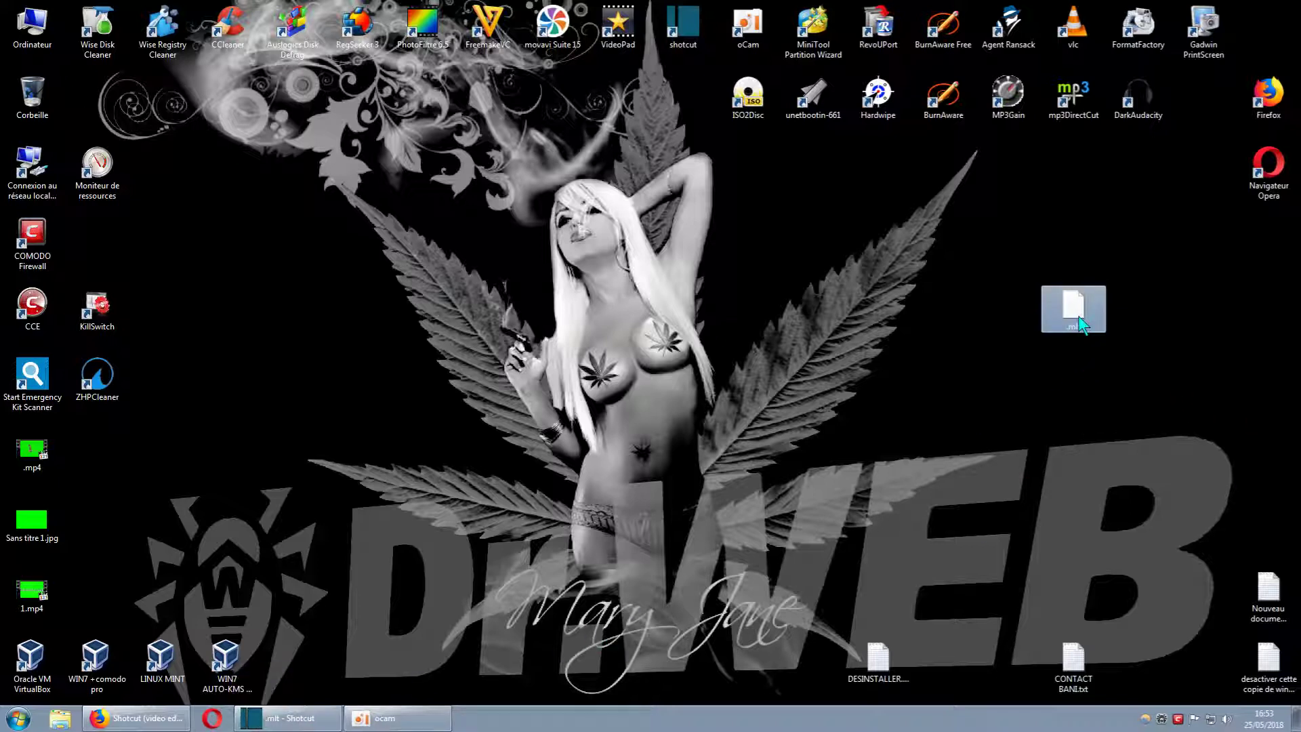
pyautogui.click(288, 718)
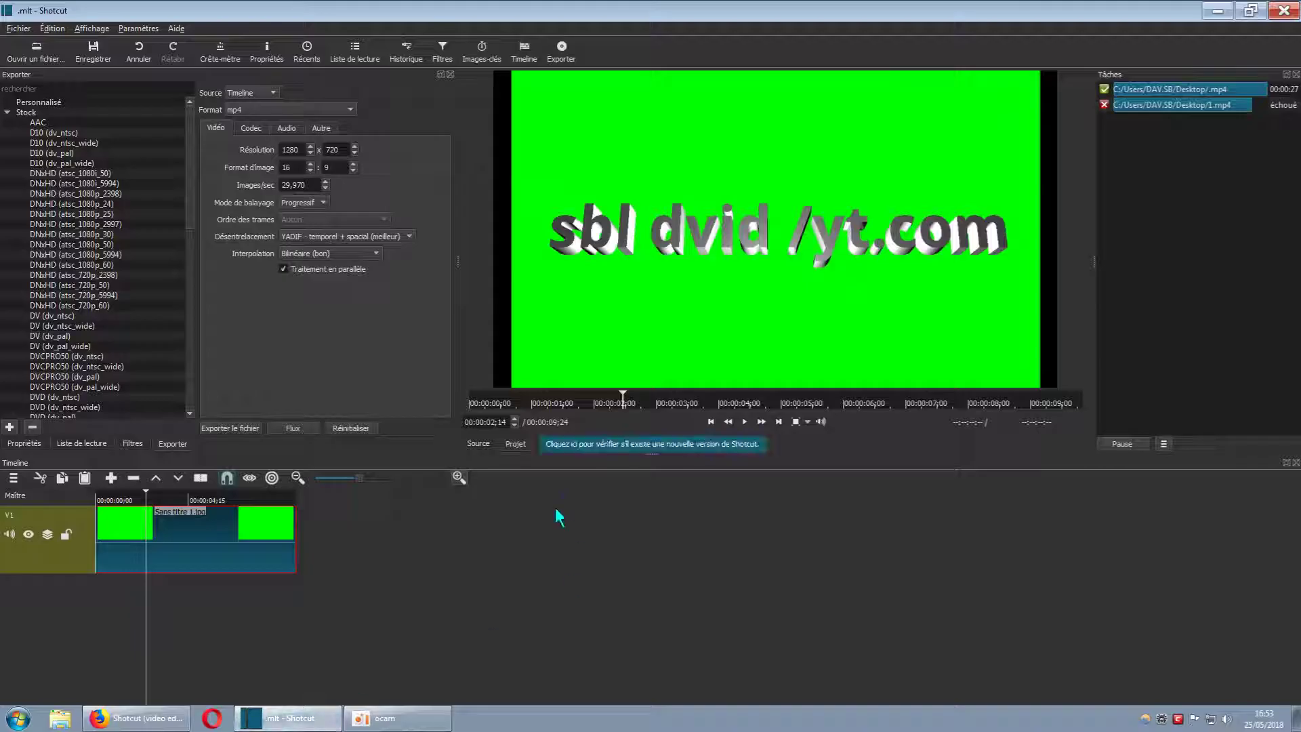